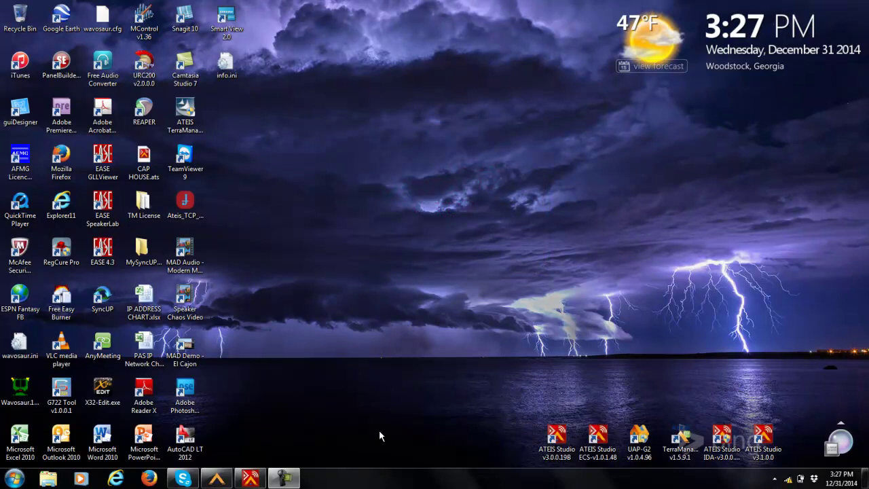
- Bring ATEIS Studio forward and close Device Management to show the full IDA8C DSP design
left_click(245, 479)
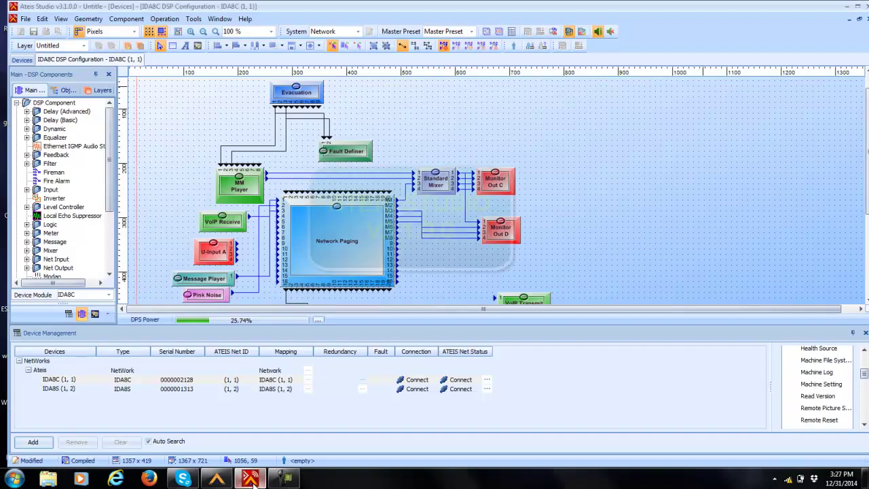
left_click(865, 332)
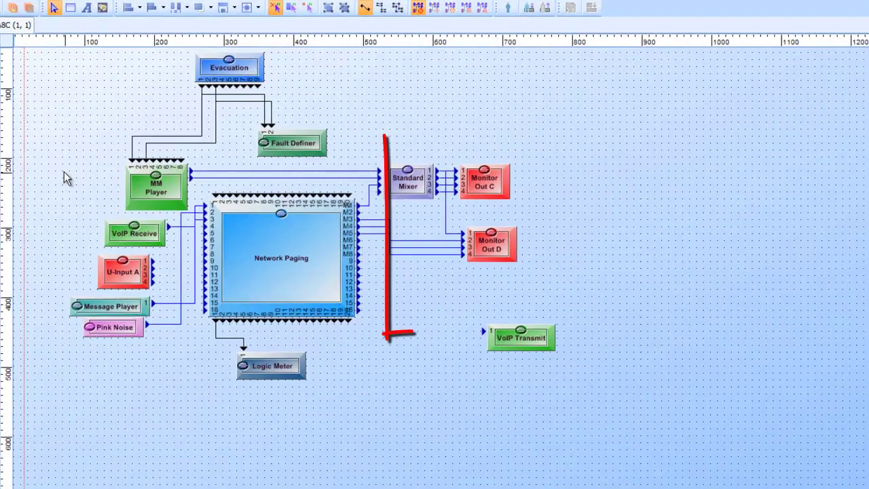
left_click(507, 232)
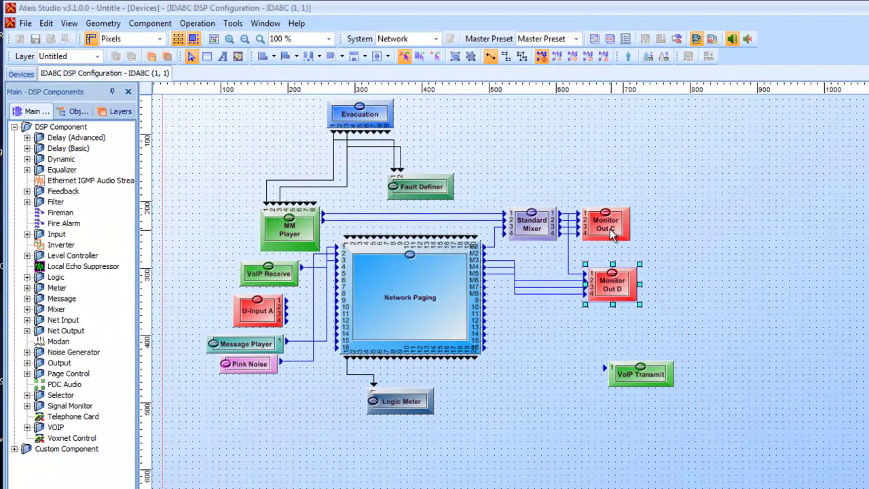
double_click(606, 212)
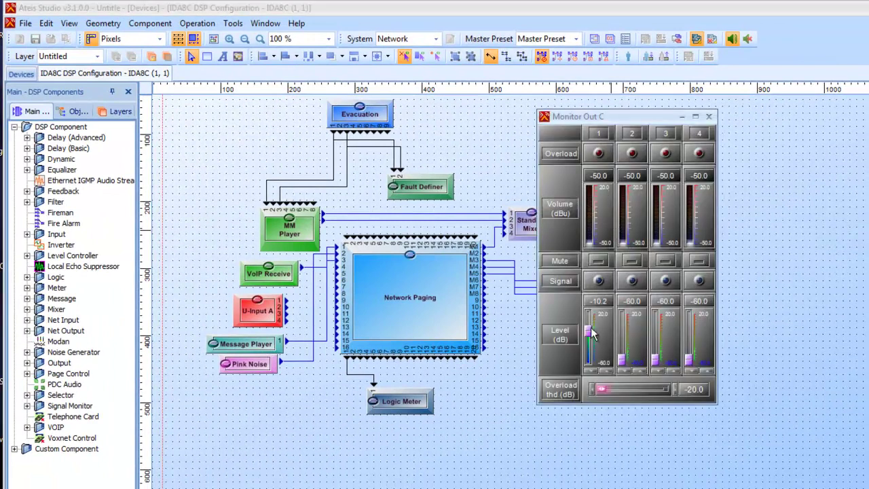
left_click_drag(589, 331, 589, 333)
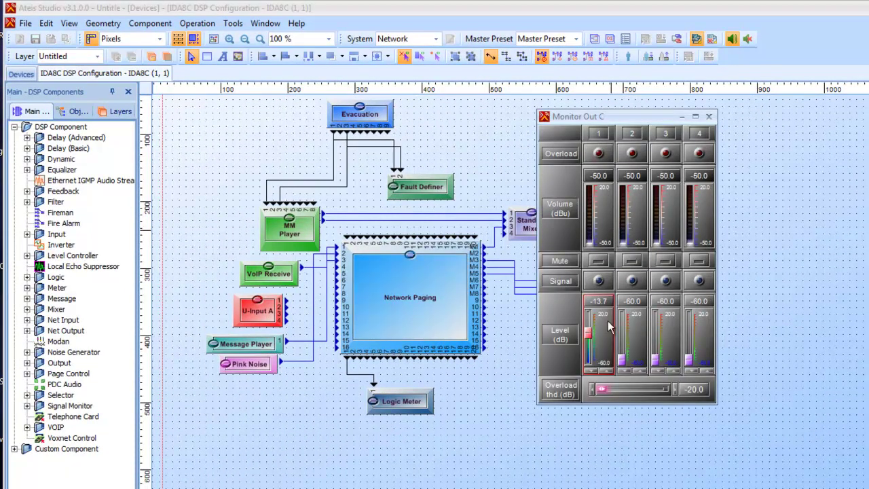
left_click(709, 117)
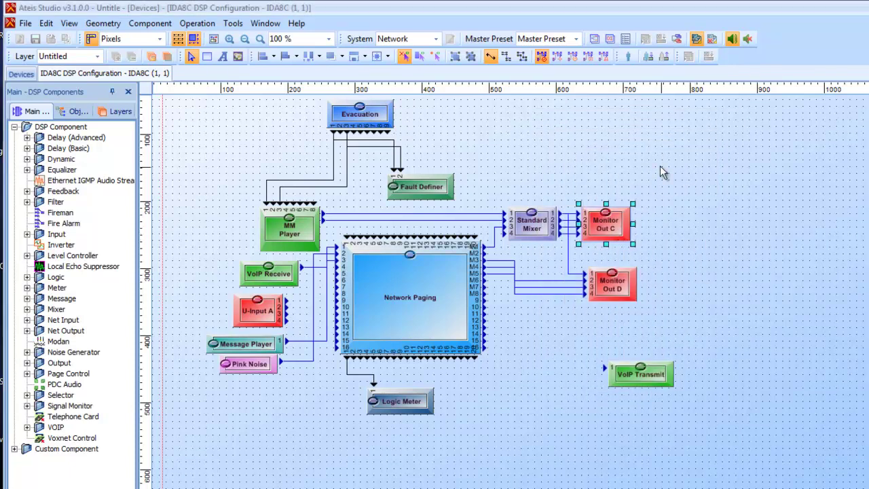
double_click(594, 280)
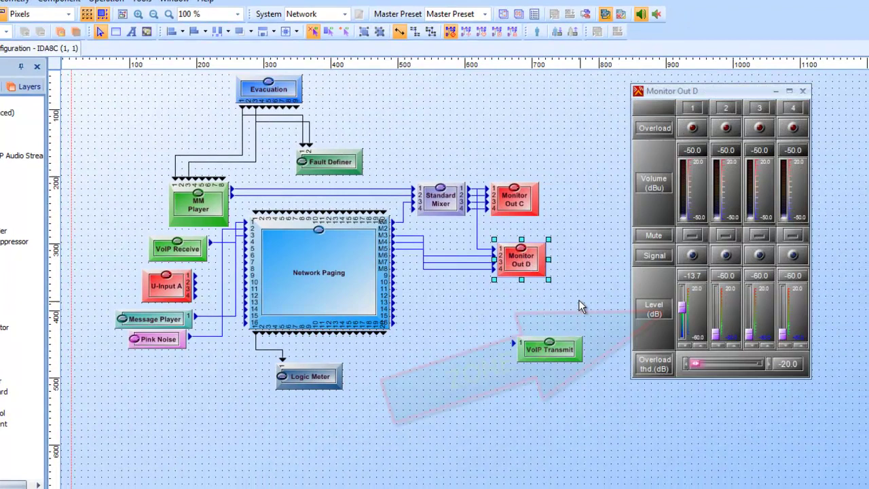
left_click_drag(683, 314, 684, 309)
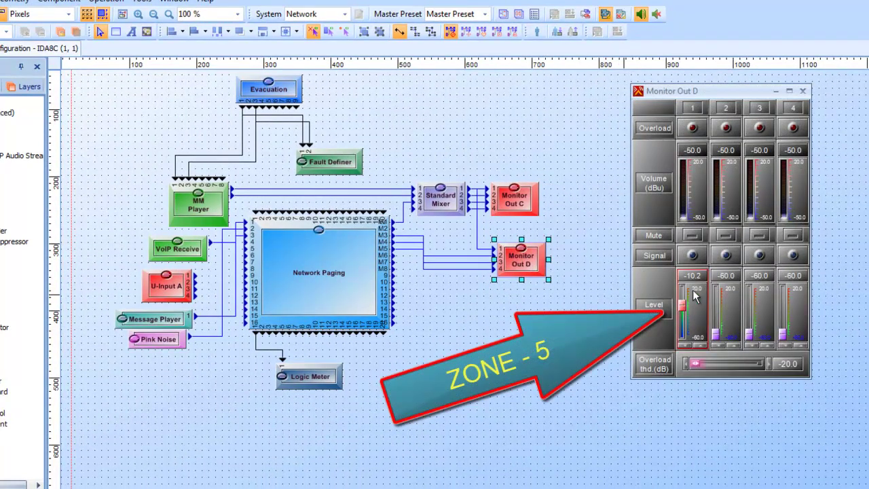
left_click(804, 93)
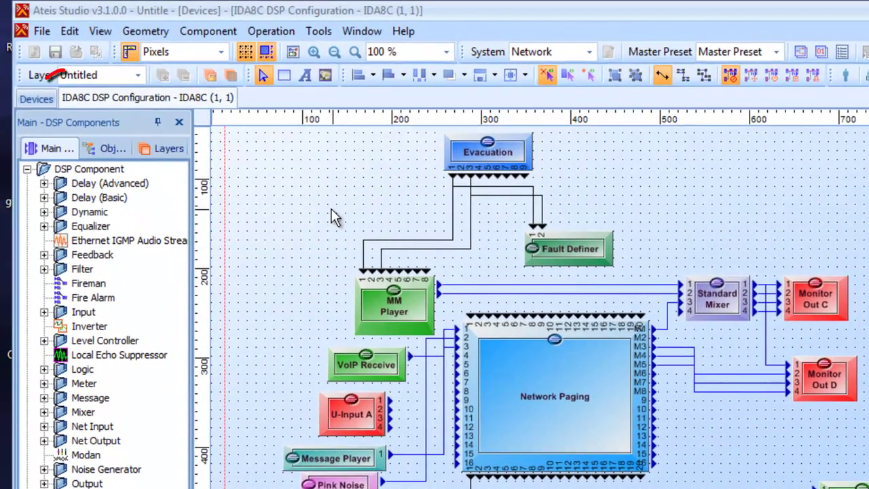
- Switch to the Devices site layout and bring up the upper IDA8C's context menu
left_click(37, 101)
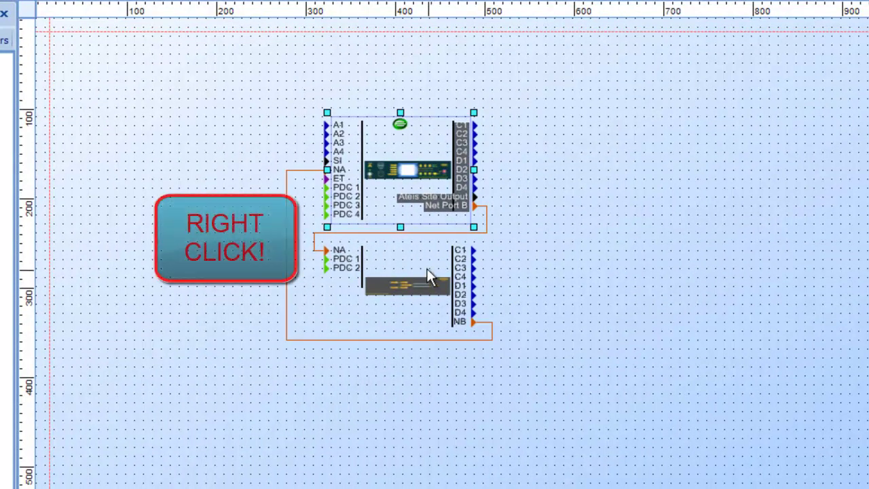
right_click(429, 140)
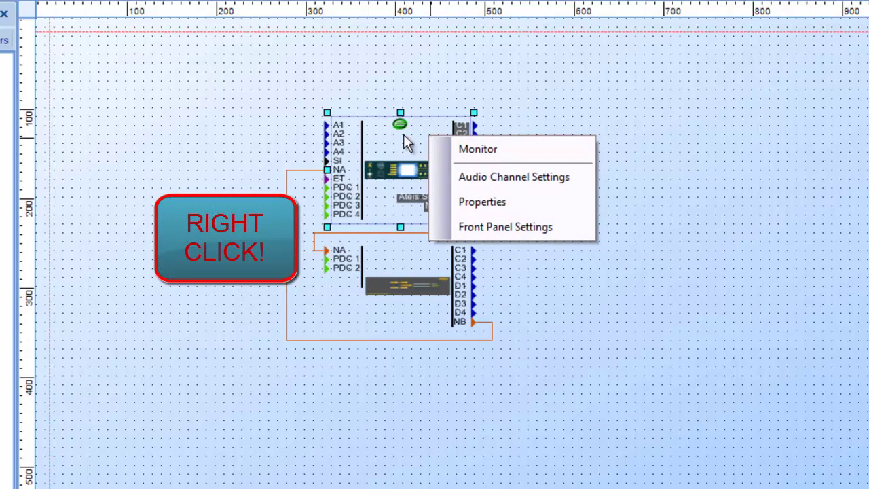
left_click(461, 78)
right_click(427, 146)
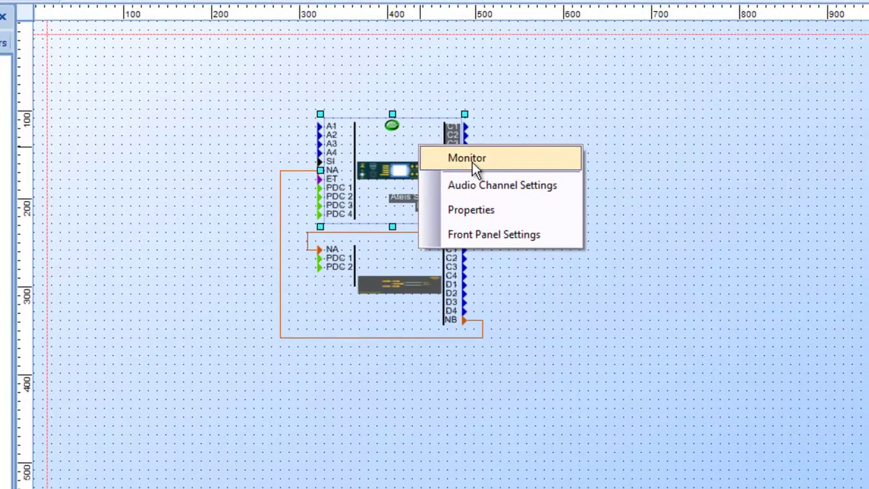
- In the IDA8C Monitor dialog, toggle the monitor and leakage boxes, leaving Enable Monitor on
left_click(480, 161)
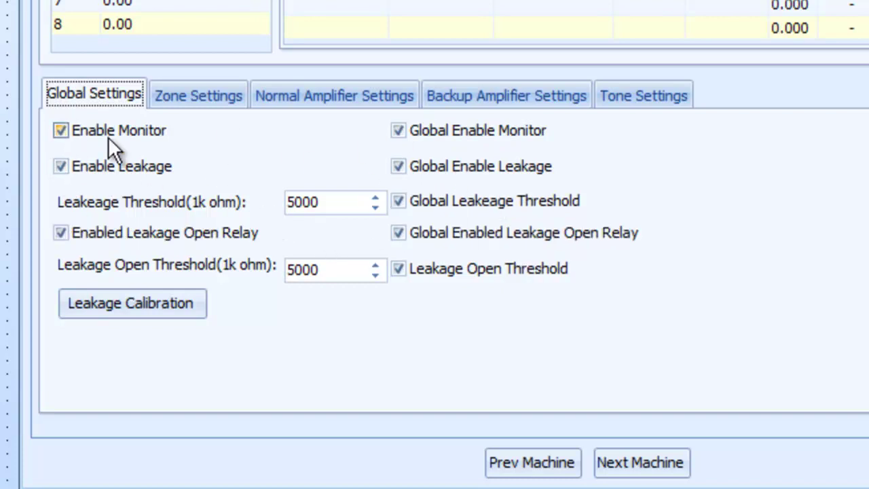
left_click(60, 129)
left_click(60, 166)
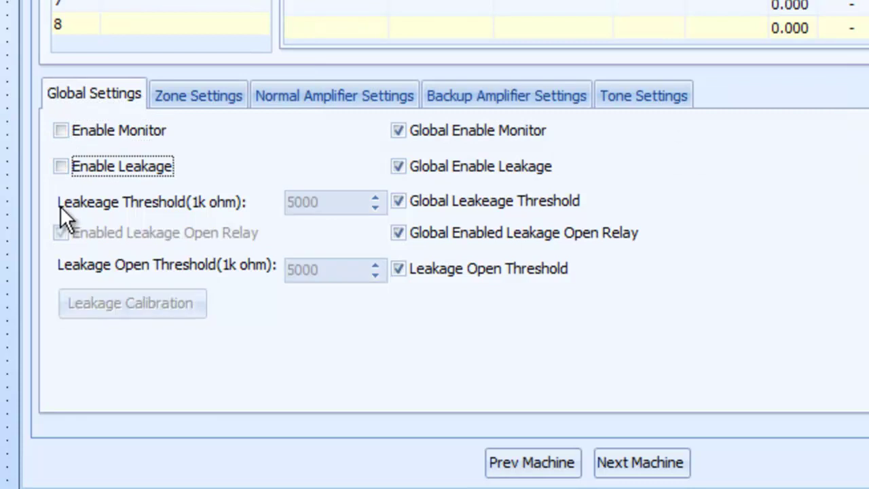
left_click(398, 131)
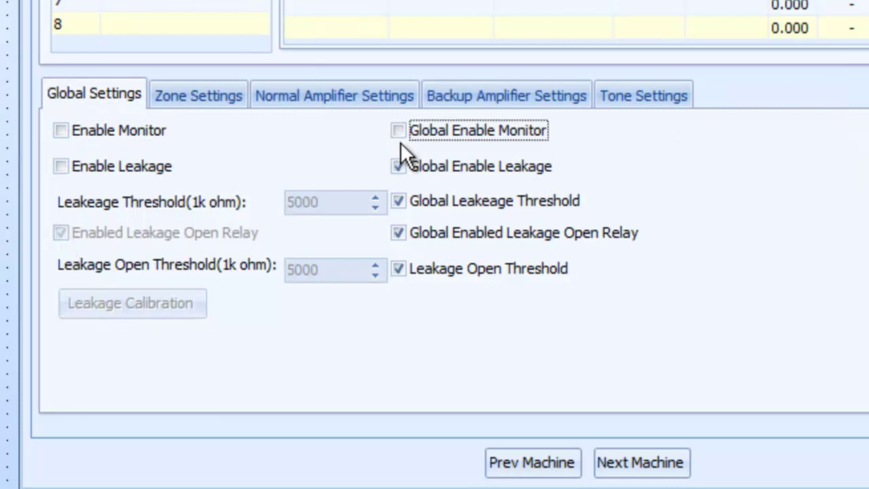
left_click(398, 167)
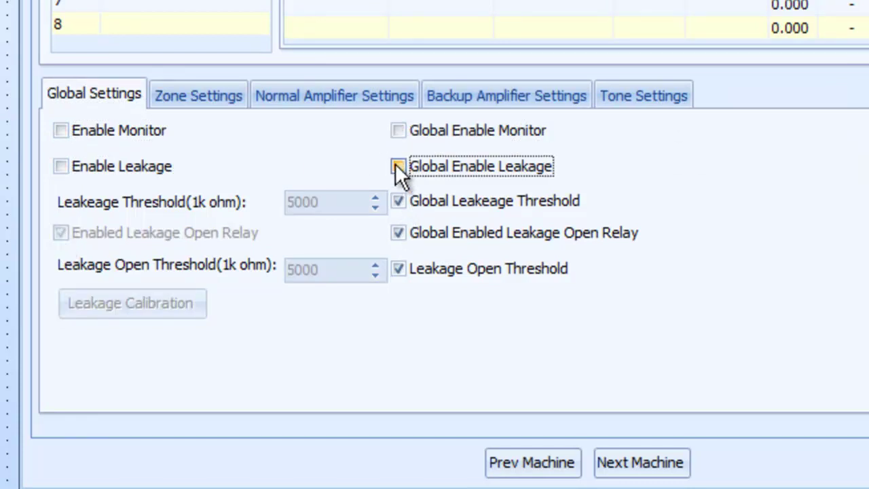
left_click(398, 166)
left_click(398, 131)
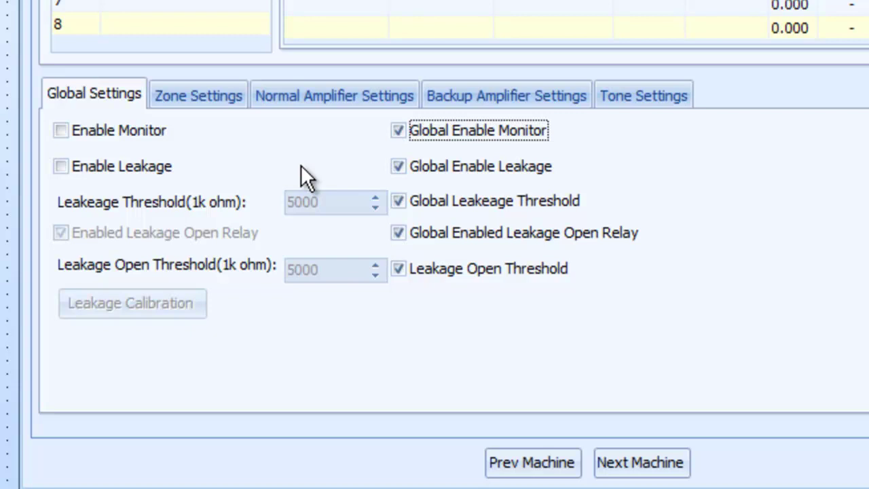
left_click(62, 131)
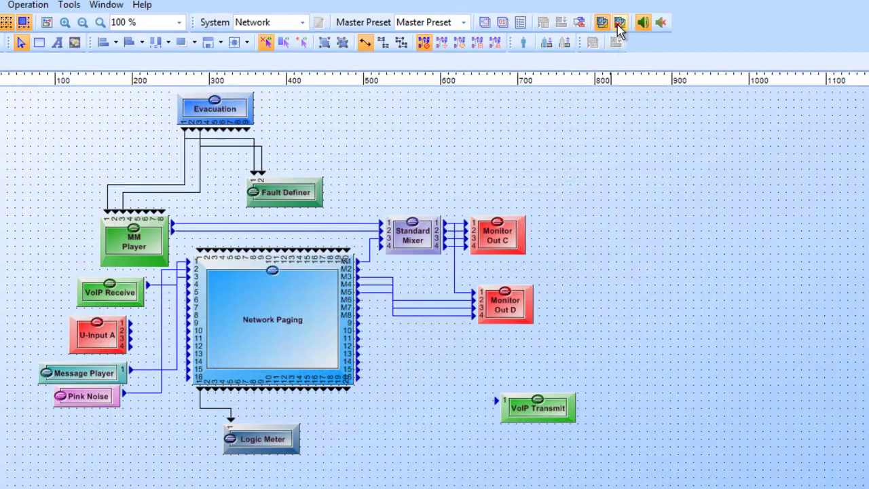
- Take the system offline, reopen the IDA8C Monitor dialog and enable leakage detection
left_click(618, 23)
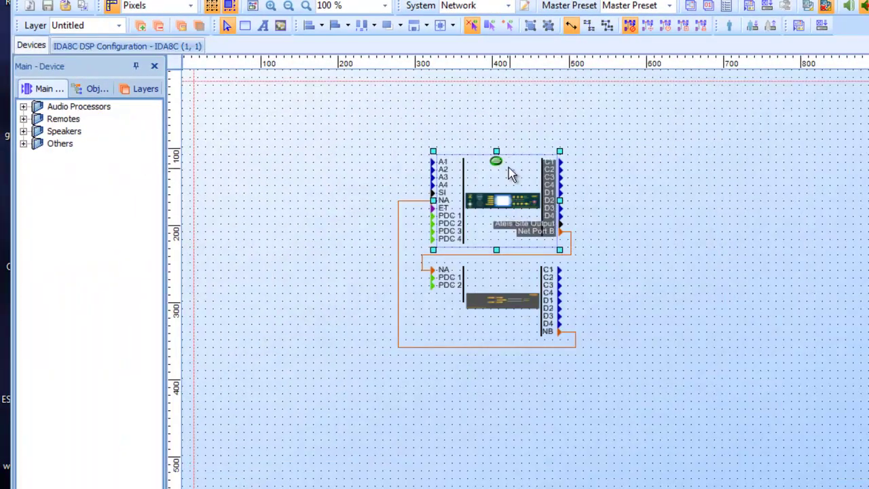
right_click(511, 169)
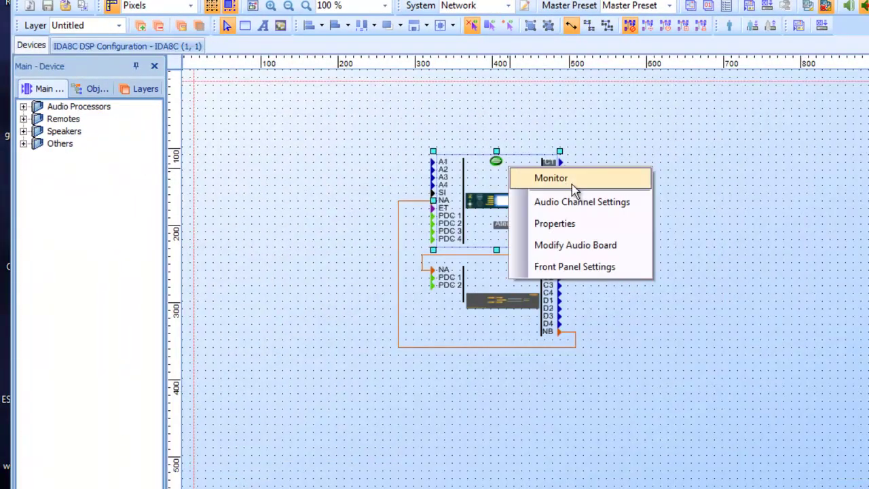
left_click(572, 182)
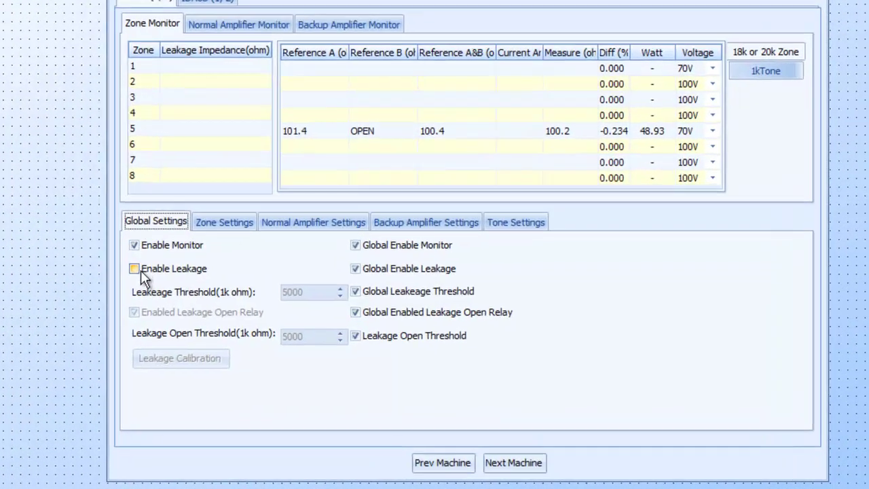
left_click(162, 290)
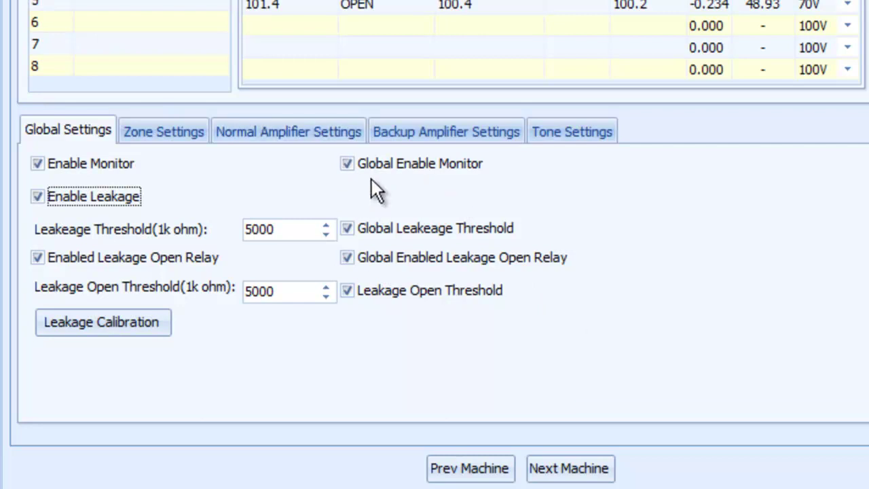
- Cycle Global Enable Monitor and Global Enable Leakage, leaving both enabled
left_click(350, 170)
left_click(349, 196)
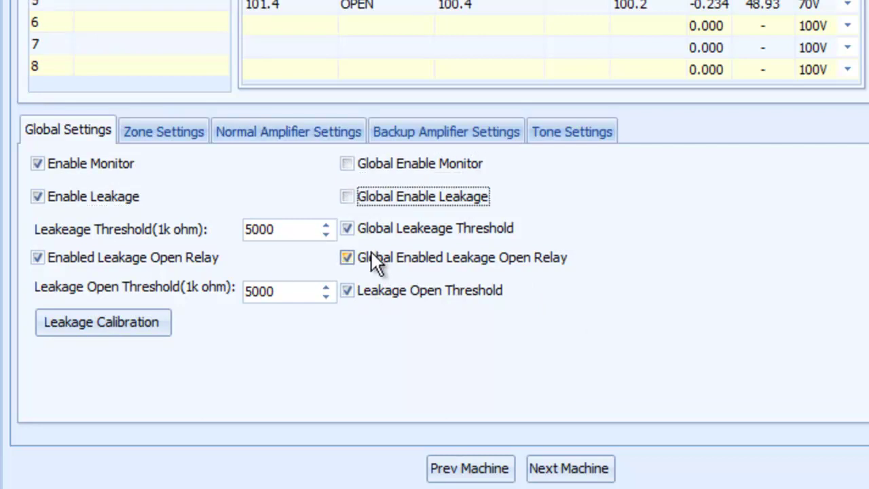
left_click(345, 163)
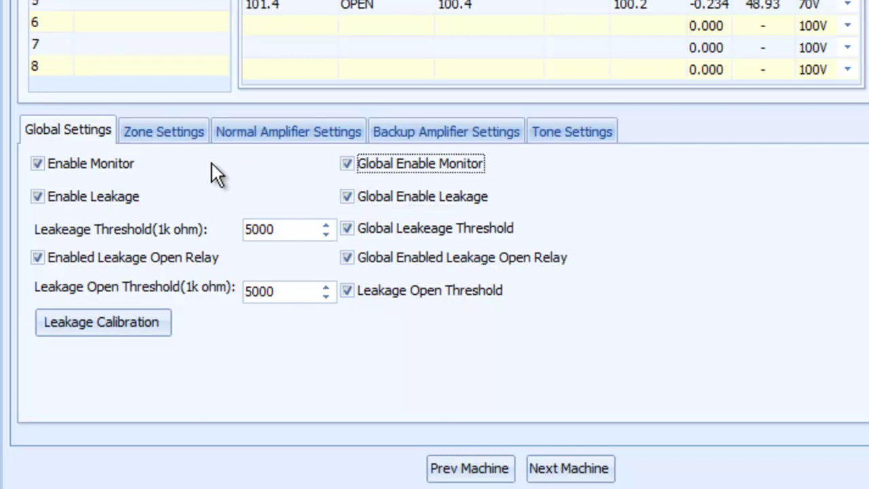
- On Zone Settings, untick Monitor for zones 1–4 and 6–8, keeping only zone 5
left_click(168, 131)
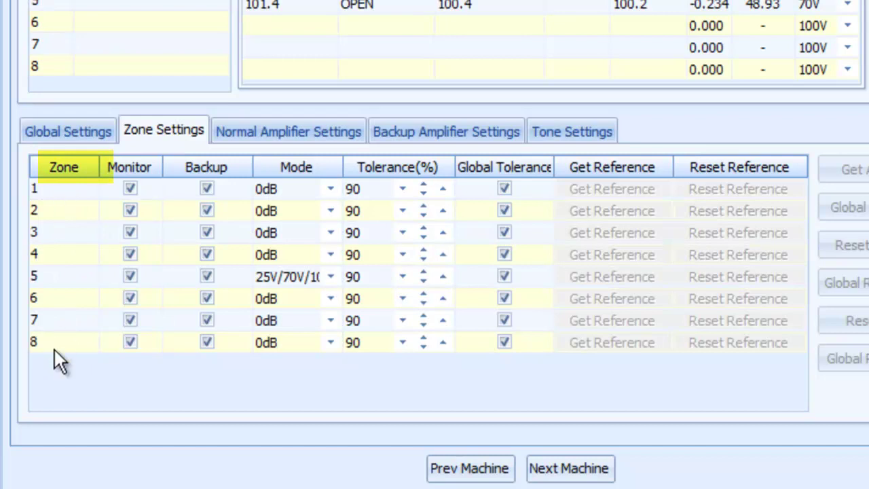
left_click(63, 189)
left_click(59, 210)
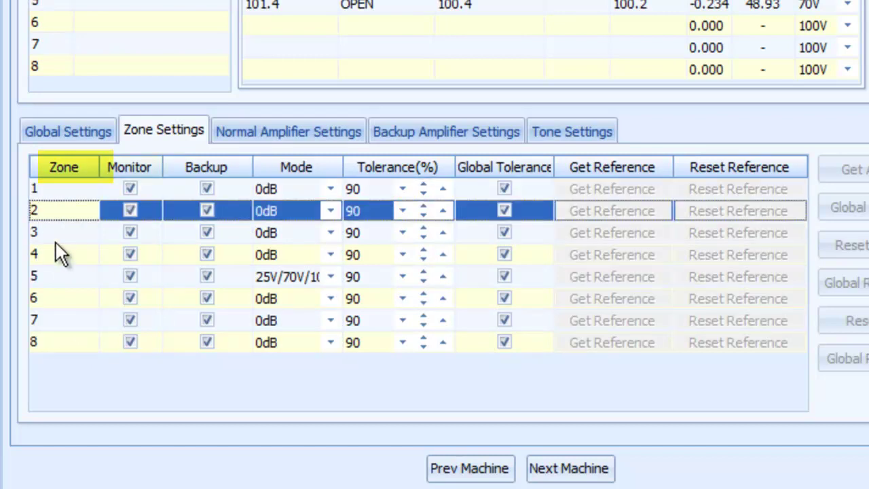
left_click(57, 232)
left_click(131, 189)
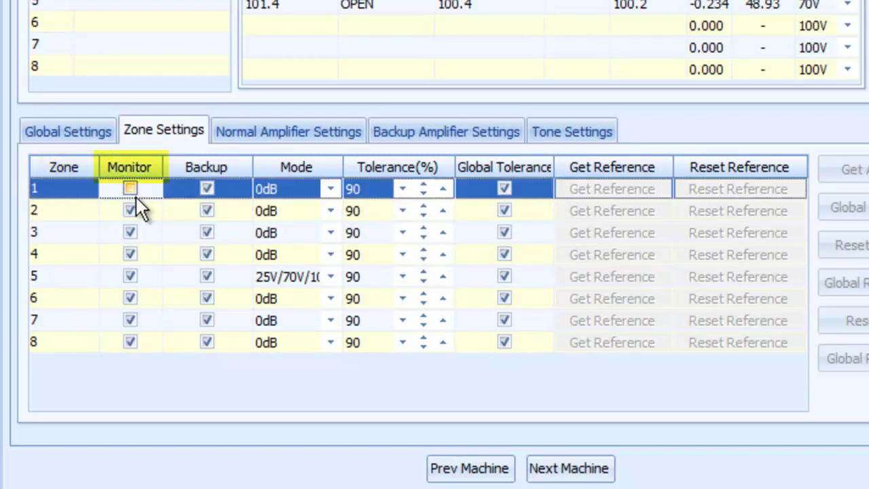
left_click(131, 210)
left_click(130, 232)
left_click(130, 254)
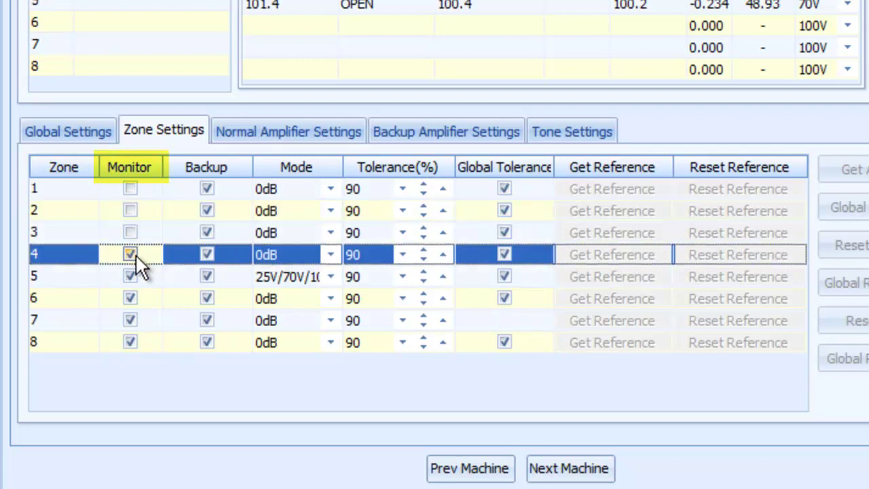
left_click(130, 297)
left_click(131, 319)
left_click(130, 341)
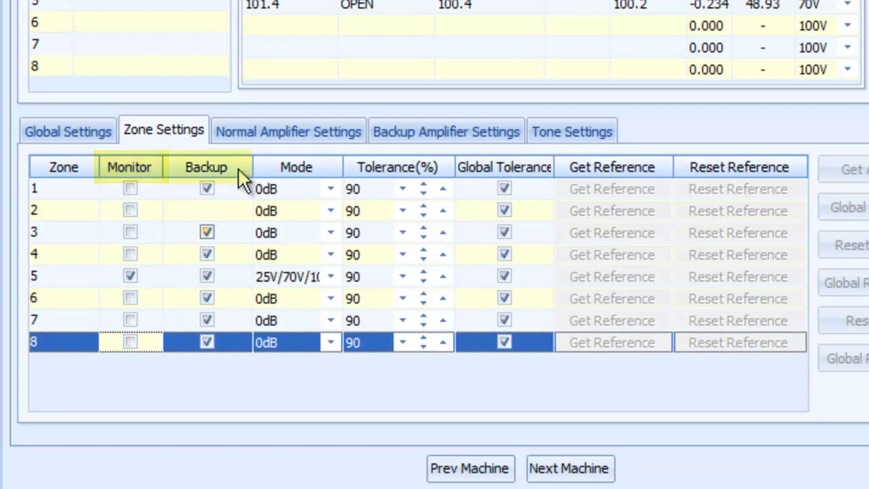
- Untick Backup for all eight zones
left_click(208, 188)
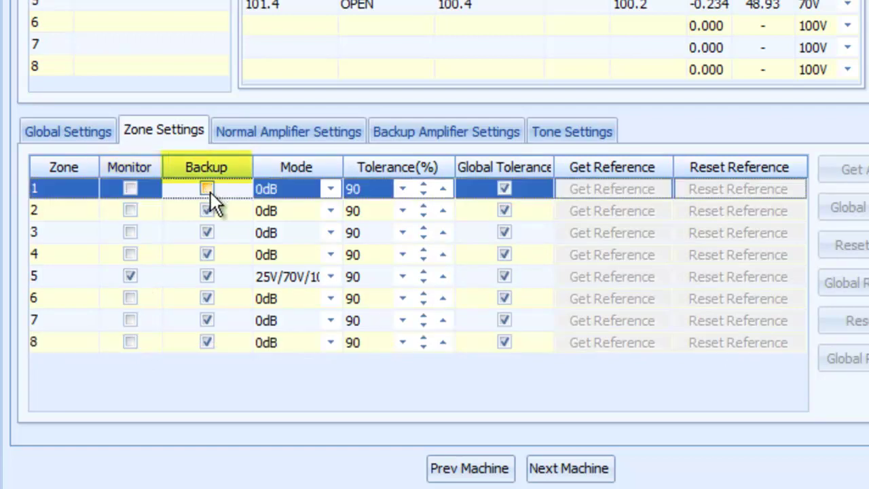
left_click(207, 211)
left_click(206, 232)
left_click(207, 255)
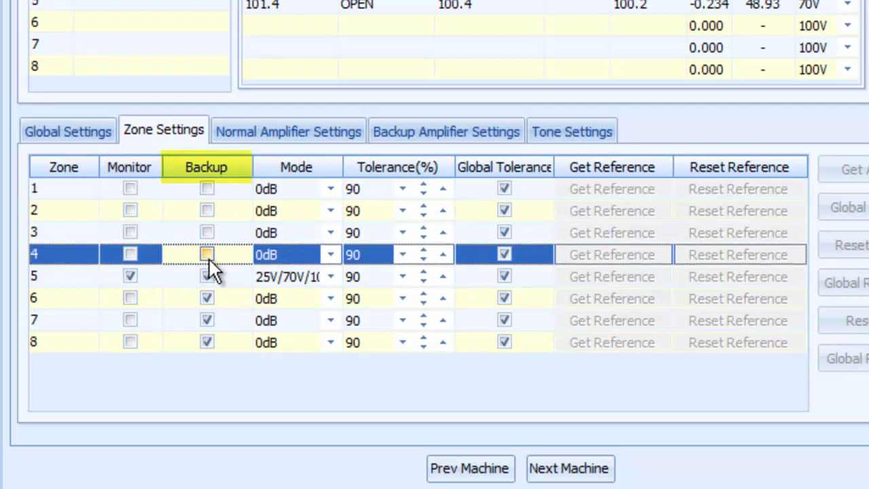
left_click(208, 277)
left_click(208, 298)
left_click(207, 320)
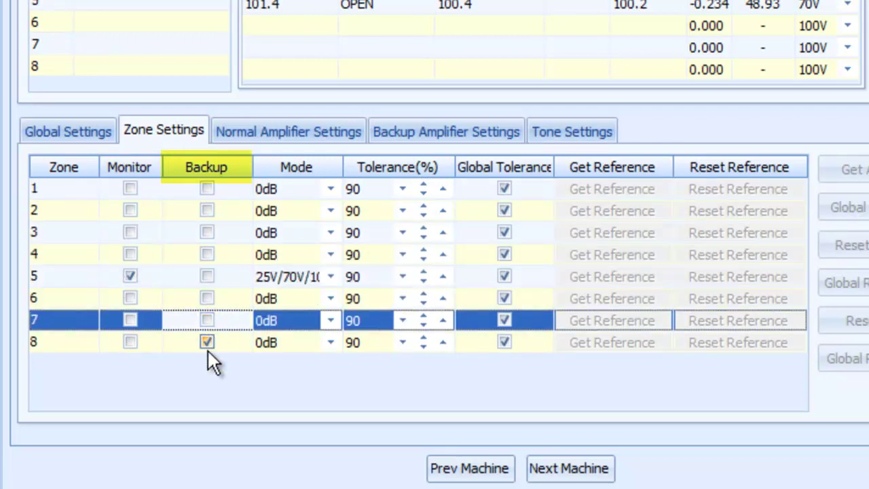
left_click(207, 342)
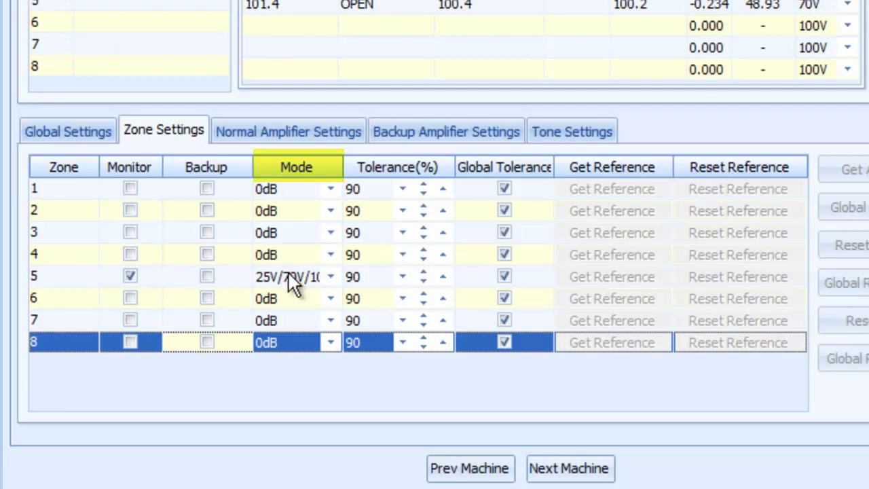
- Confirm zone 5 stays in 25V/70V/100V mode and zone 4 in 0dB mode
left_click(330, 279)
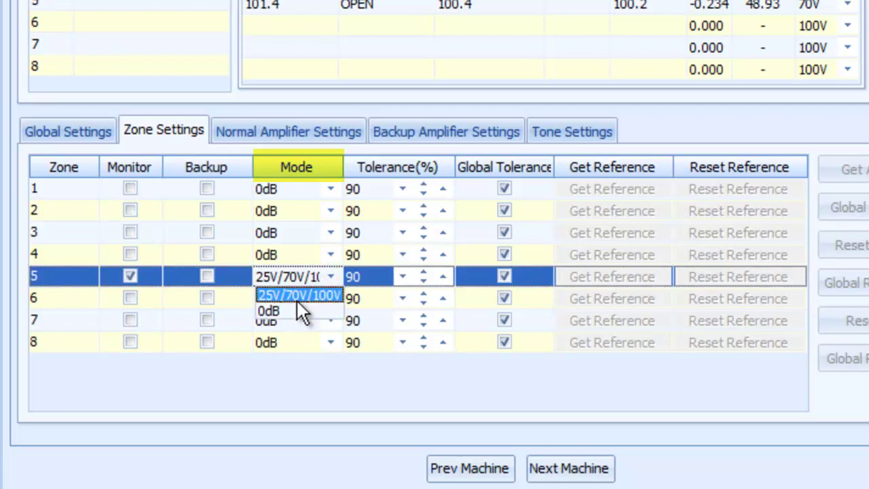
left_click(296, 298)
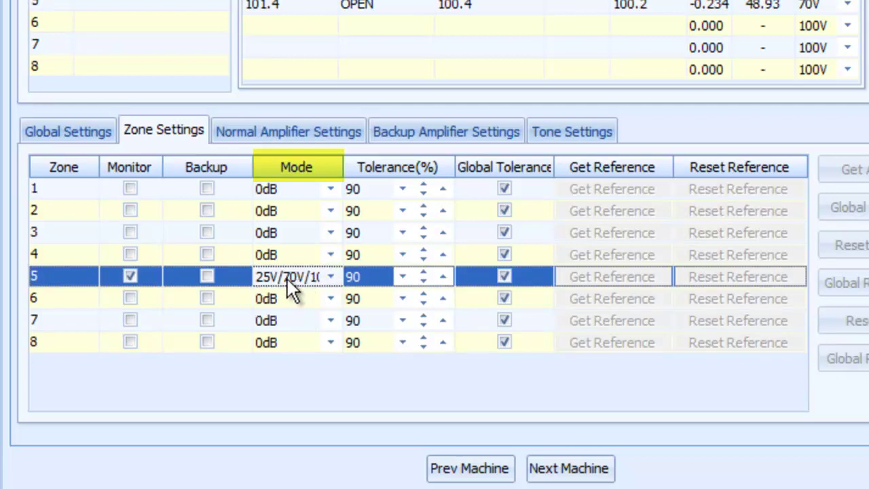
left_click(286, 257)
left_click(333, 254)
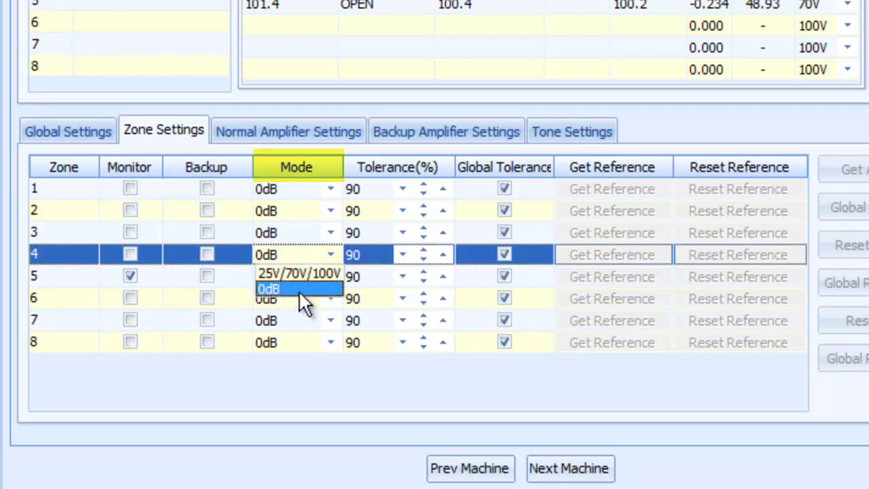
left_click(300, 288)
left_click(286, 278)
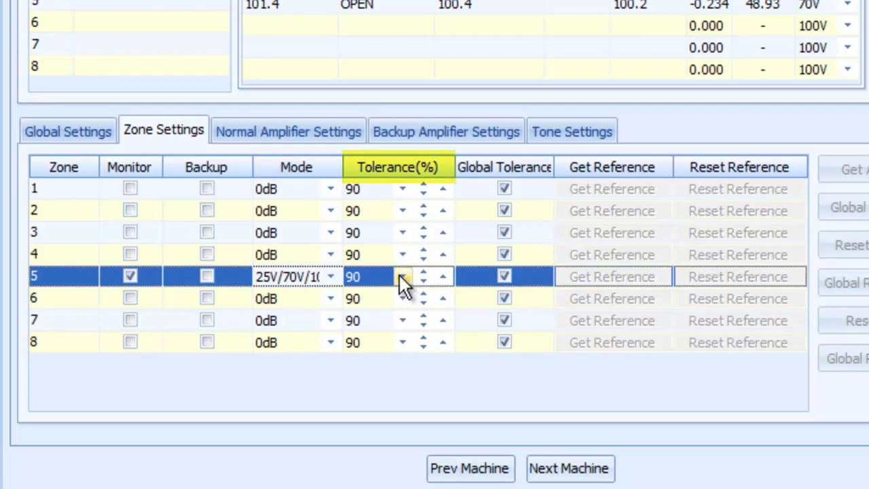
- Try a custom zone 5 tolerance, lowering it from 90 to 74, then restore Global Tolerance
left_click(504, 279)
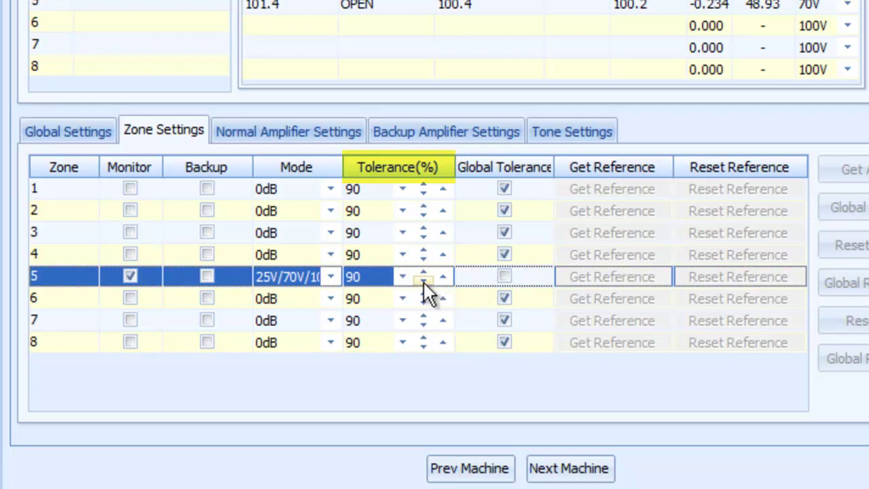
left_click(403, 276)
left_click(403, 276)
left_click(403, 276)
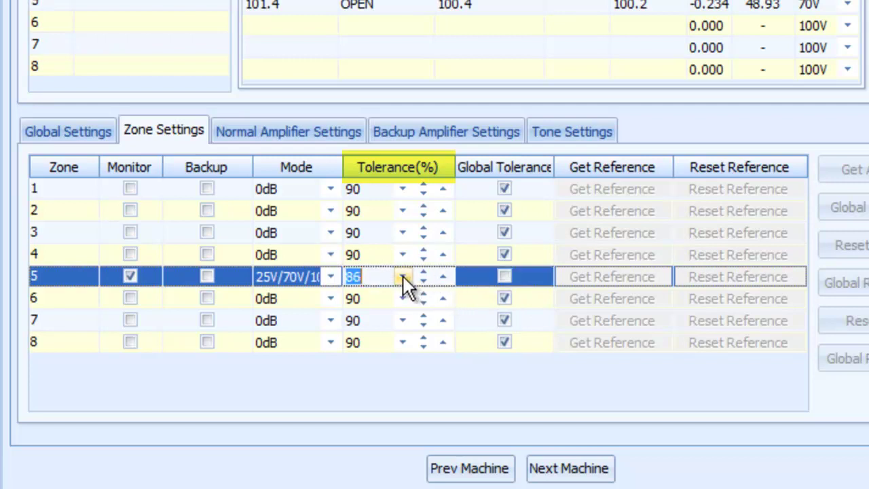
left_click(403, 276)
left_click(426, 284)
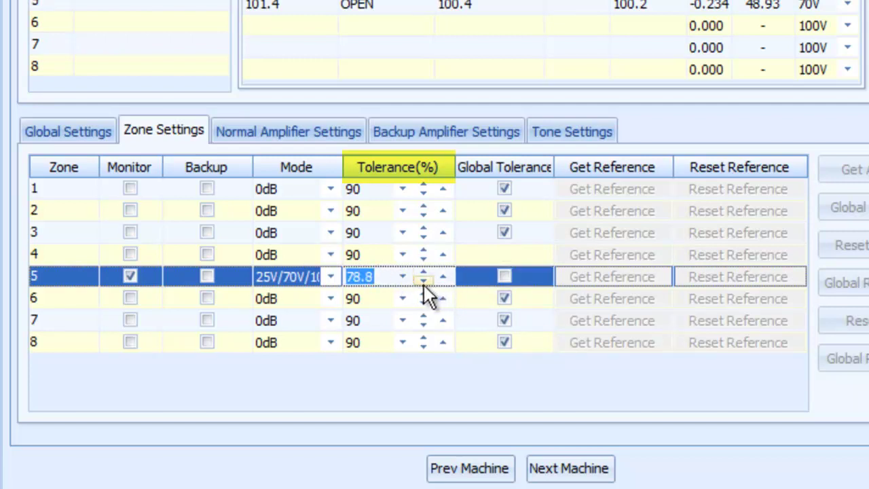
left_click(425, 283)
left_click(424, 284)
left_click(422, 285)
left_click(399, 277)
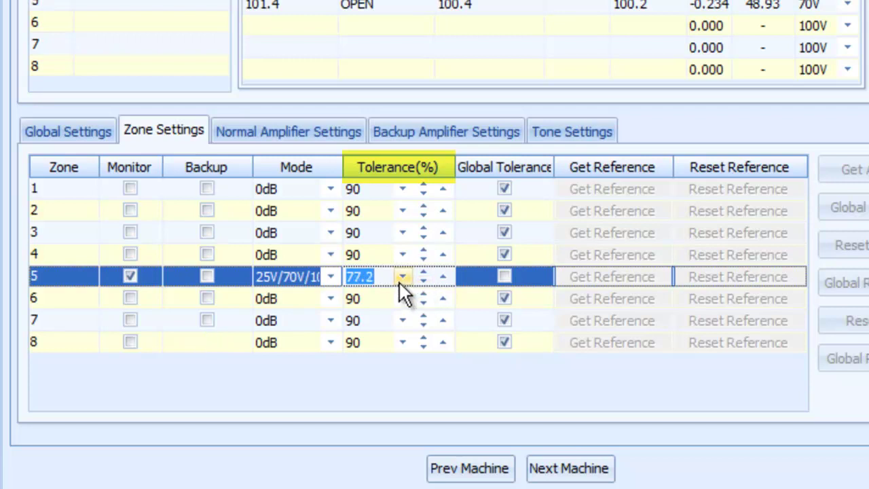
left_click(399, 277)
left_click(399, 277)
left_click(400, 277)
left_click(425, 278)
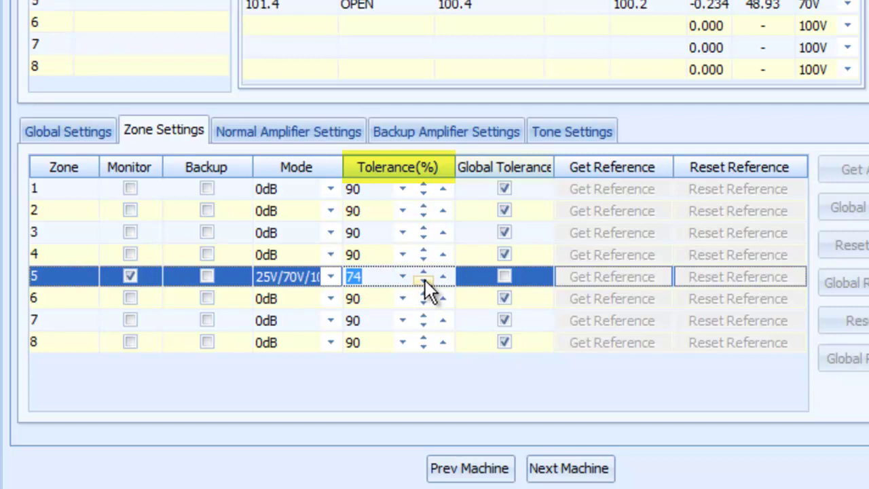
left_click(504, 276)
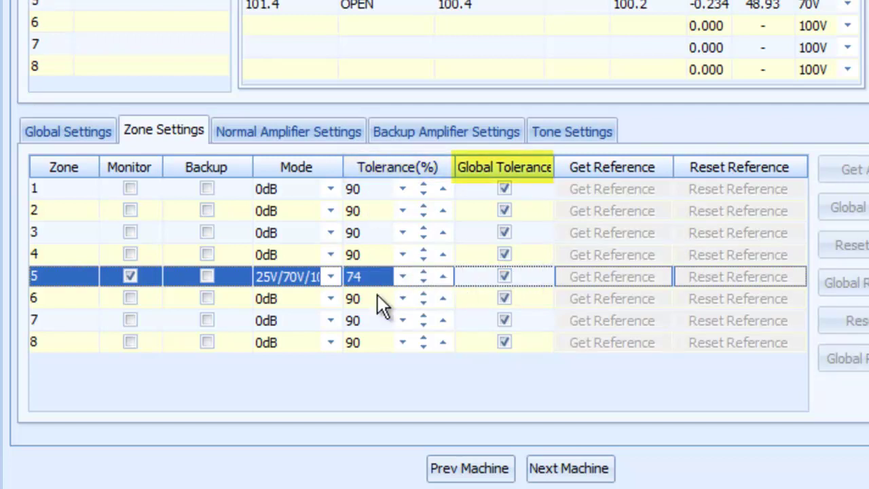
- Spin the all-zone Tolerance(%) from 73 up to 99
left_click(402, 277)
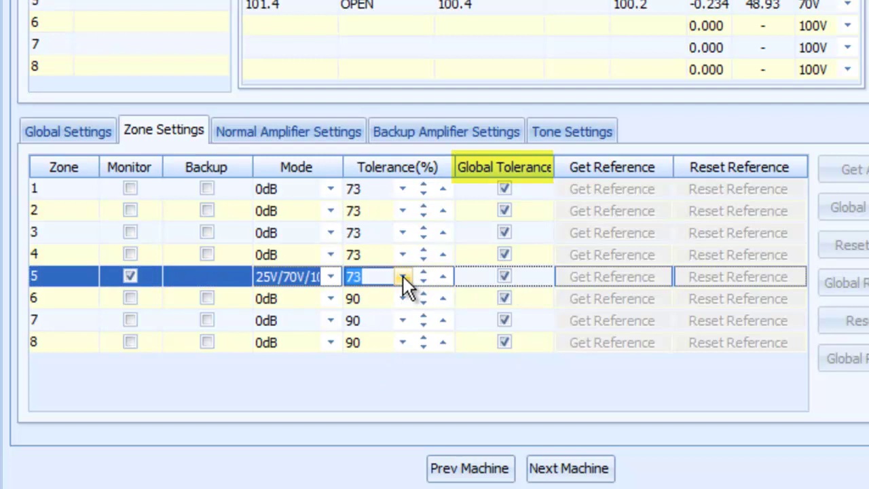
left_click(449, 276)
left_click(450, 276)
left_click(449, 275)
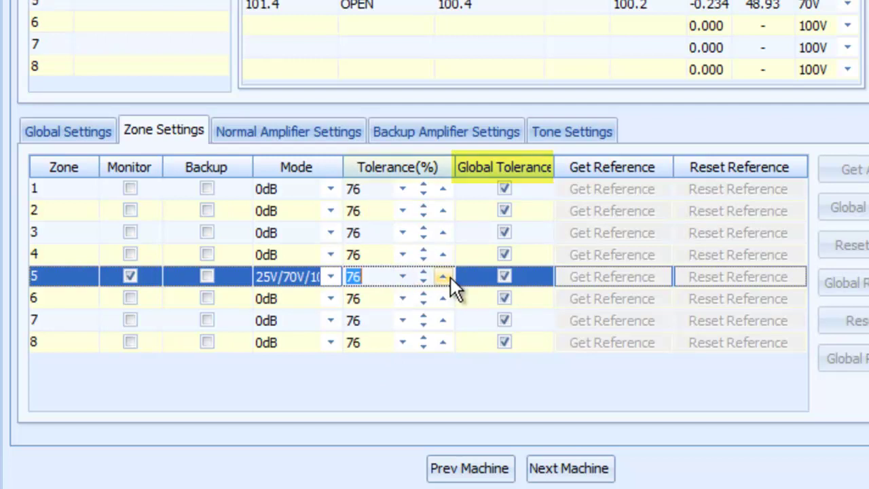
left_click(449, 276)
left_click(449, 275)
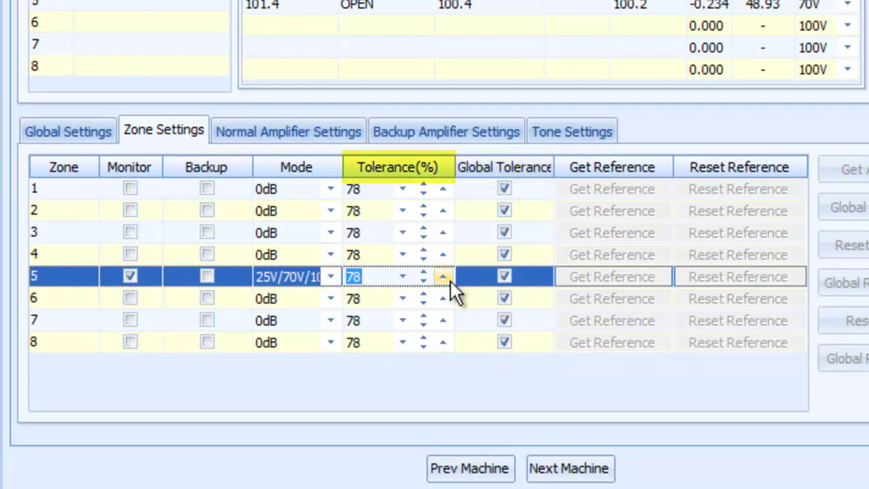
left_click(449, 277)
double_click(450, 277)
left_click(449, 277)
double_click(450, 277)
left_click(449, 277)
double_click(449, 277)
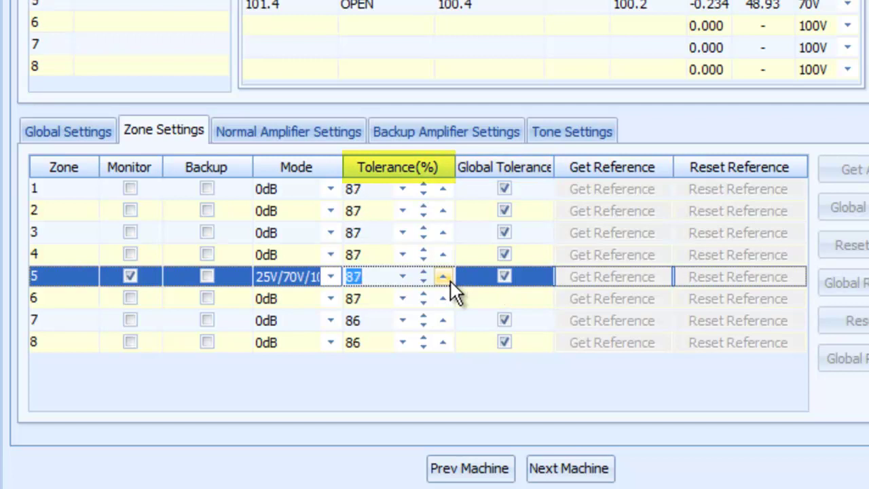
double_click(450, 277)
left_click(449, 277)
double_click(449, 277)
double_click(449, 277)
left_click(449, 277)
double_click(450, 277)
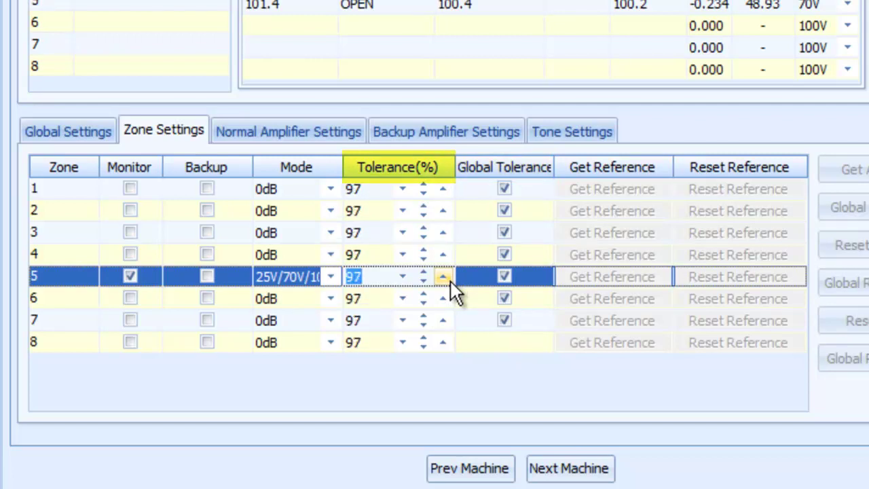
double_click(449, 277)
- Set the tolerance for all zones to 50%
left_click(403, 278)
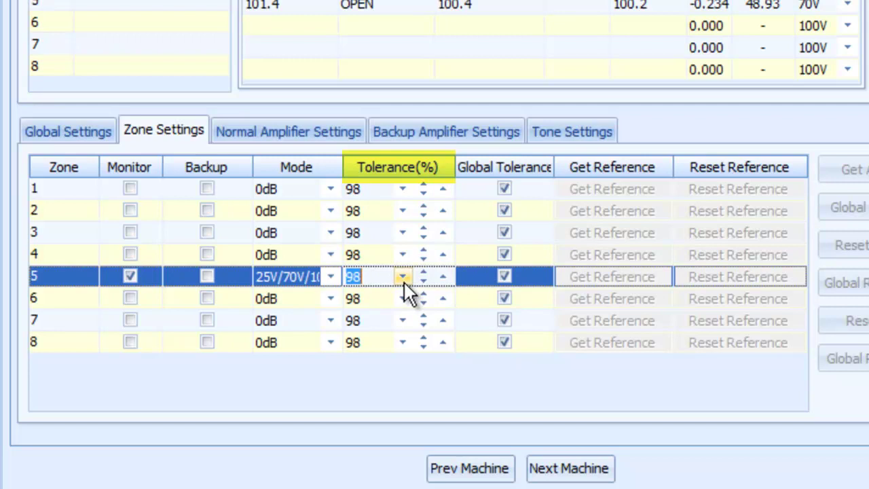
double_click(403, 278)
left_click(403, 278)
type("50")
left_click(384, 320)
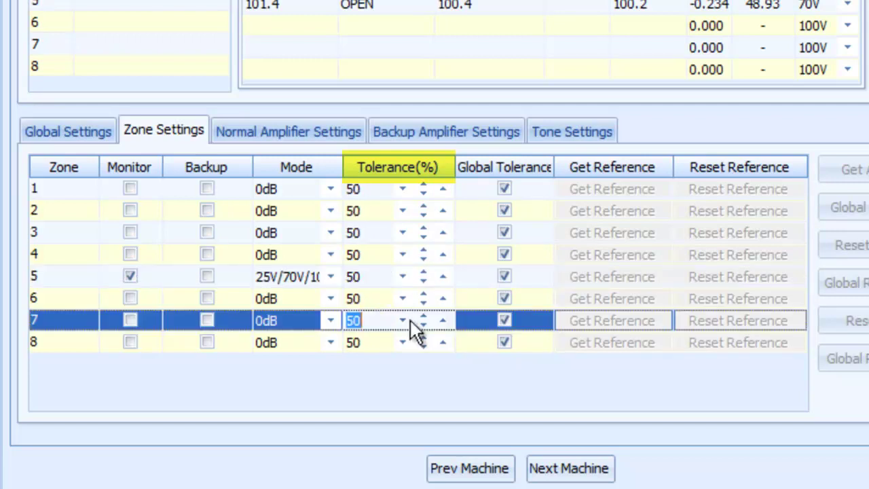
- On Normal Amplifier Settings, turn off monitoring for amplifiers 1–4 and 6–8
left_click(271, 141)
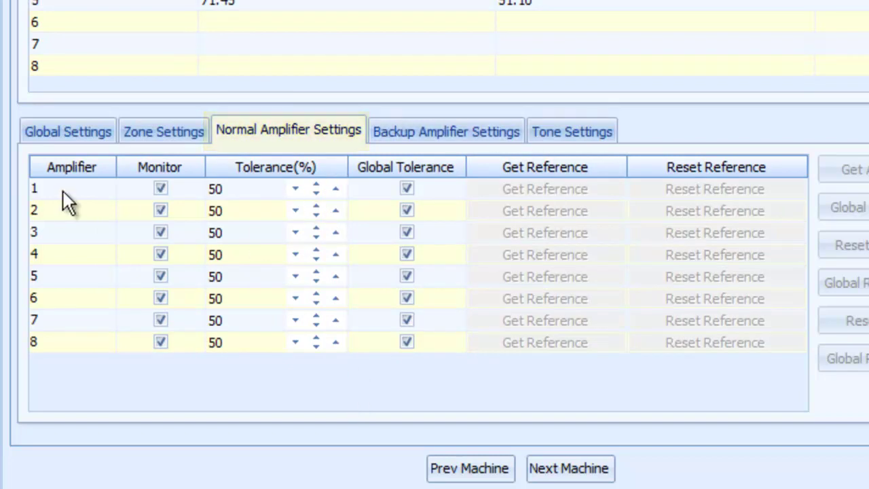
left_click(162, 190)
left_click(160, 212)
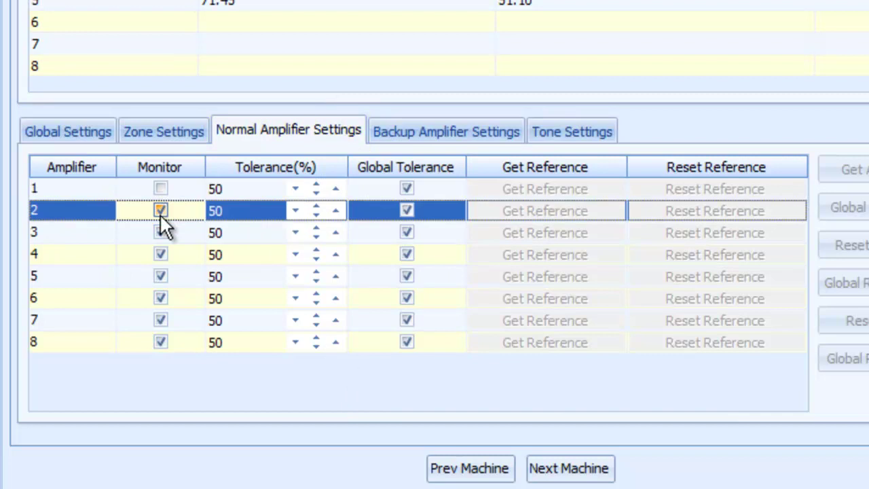
left_click(163, 234)
left_click(162, 251)
left_click(164, 299)
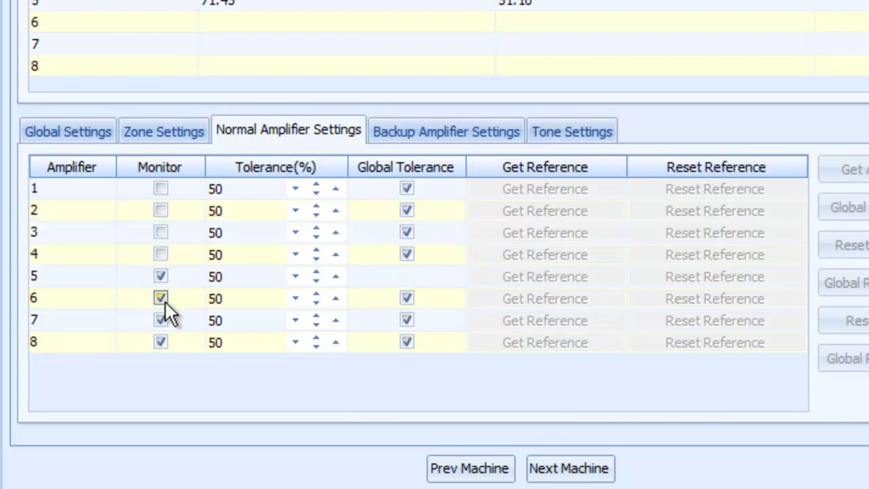
left_click(163, 320)
left_click(164, 343)
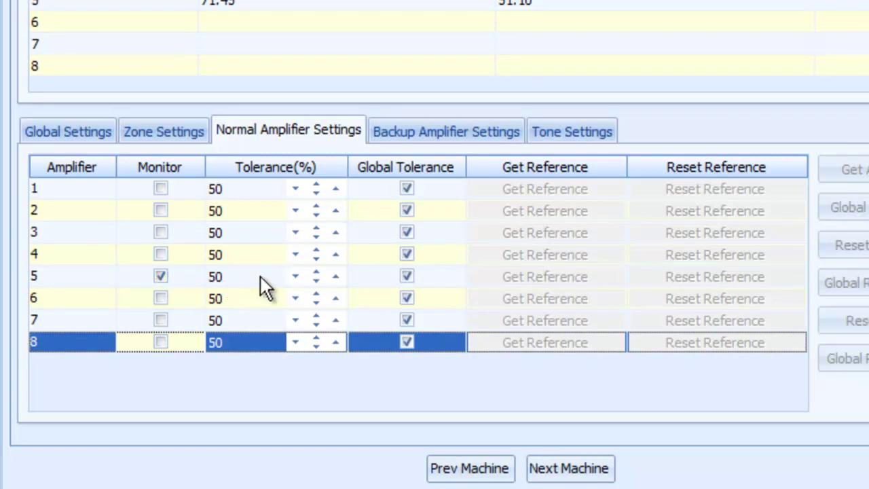
- Lower amplifier 5's tolerance to 48, restore Global Tolerance, then view Backup Amplifier Settings
left_click(406, 277)
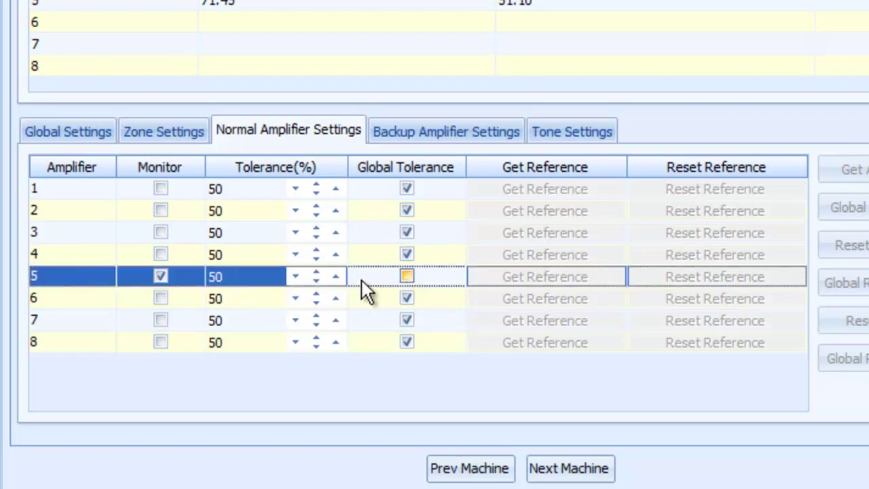
left_click(297, 277)
left_click(297, 278)
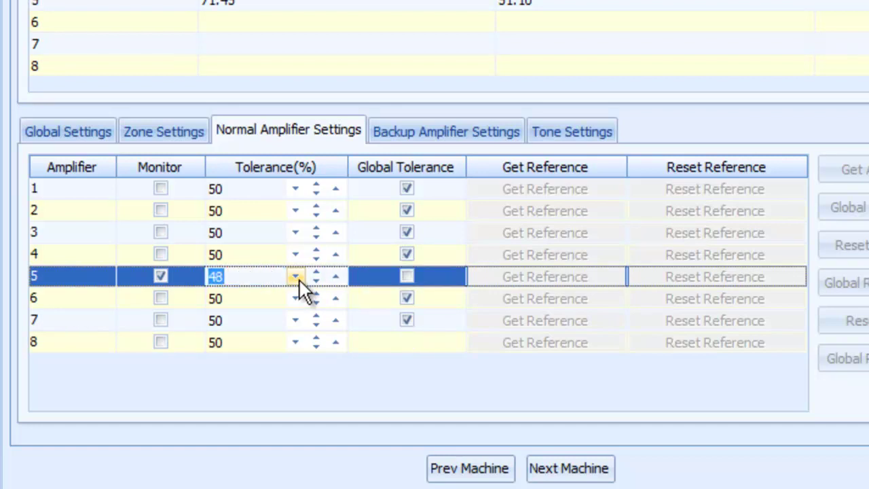
left_click(405, 276)
left_click(336, 276)
left_click(336, 277)
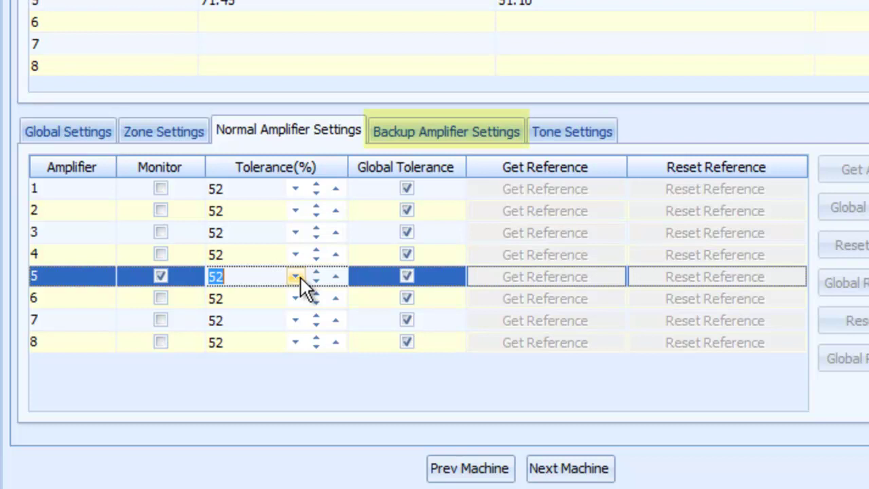
left_click(421, 135)
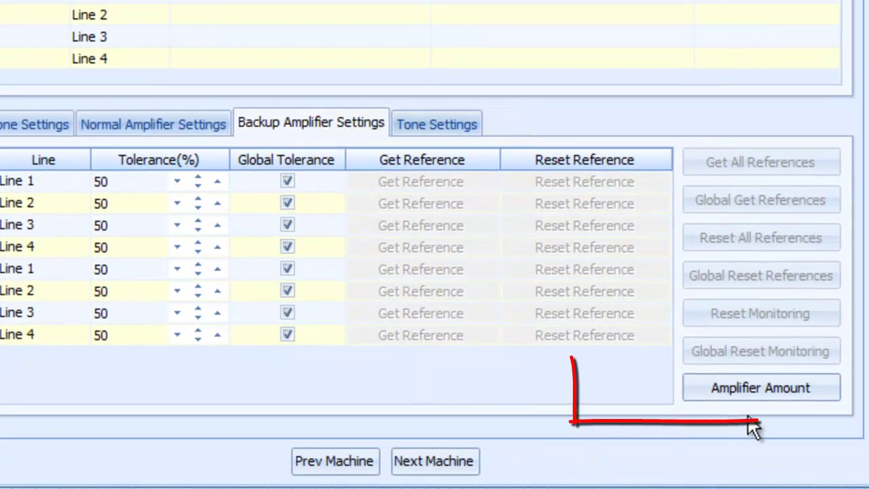
- Open the Backup Amplifier Amount dialog and list its amounts, None through 4
left_click(193, 126)
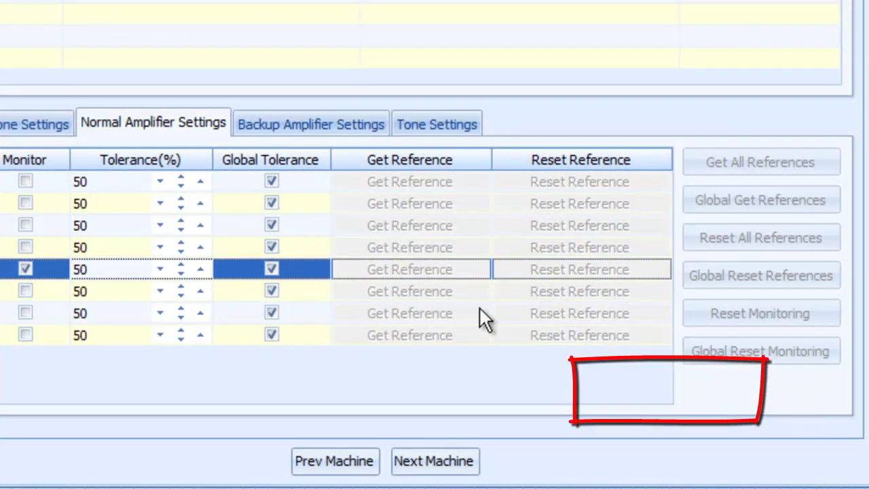
left_click(308, 123)
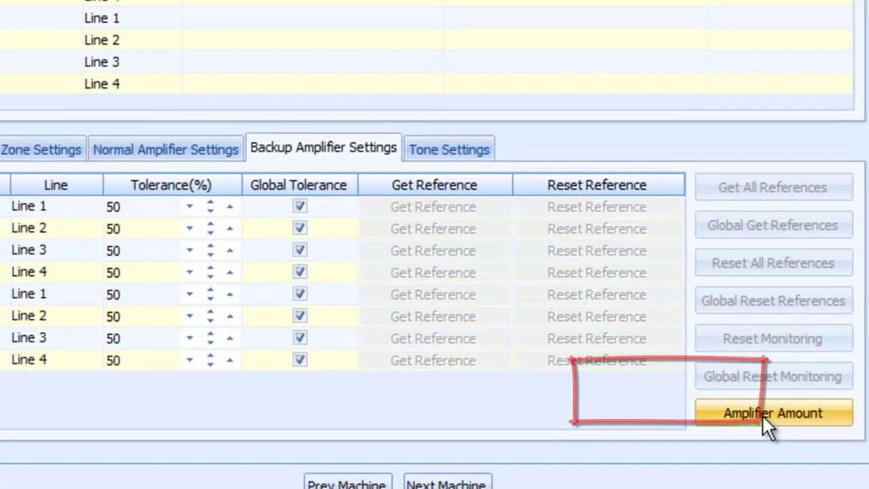
left_click(753, 397)
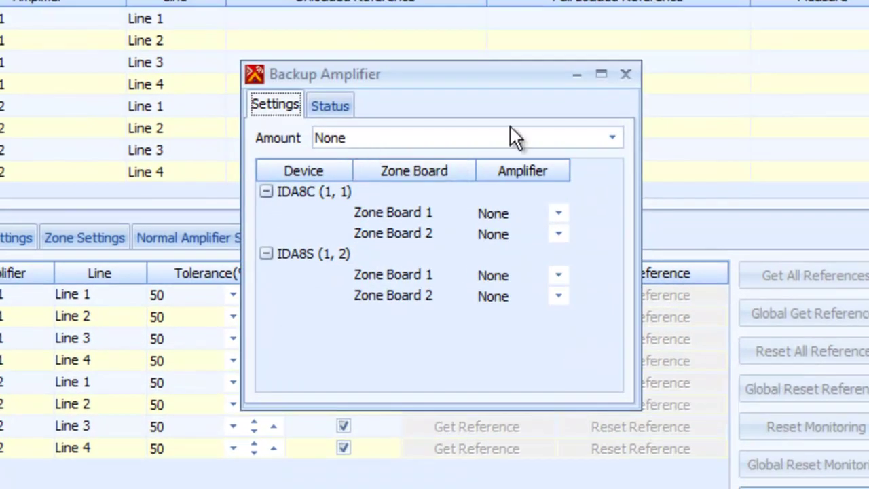
left_click(613, 138)
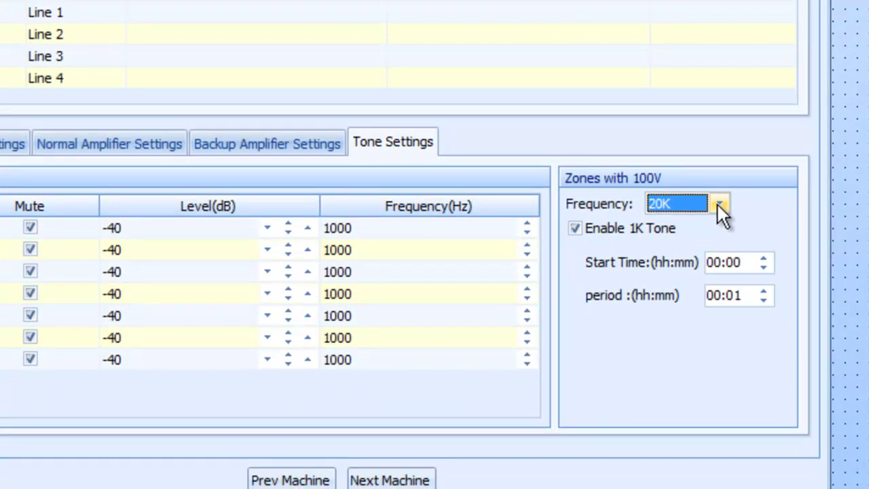
- Try 18K as the 100V zone tone frequency, ending back at 20K
left_click(717, 204)
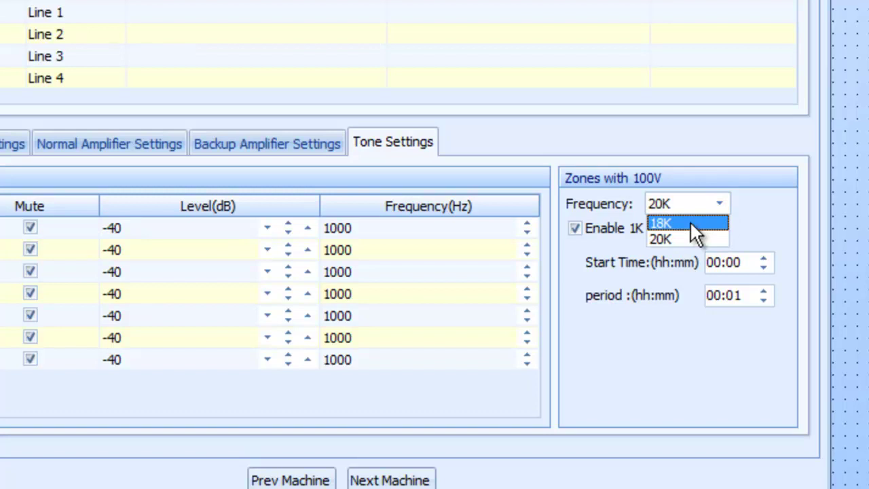
left_click(689, 220)
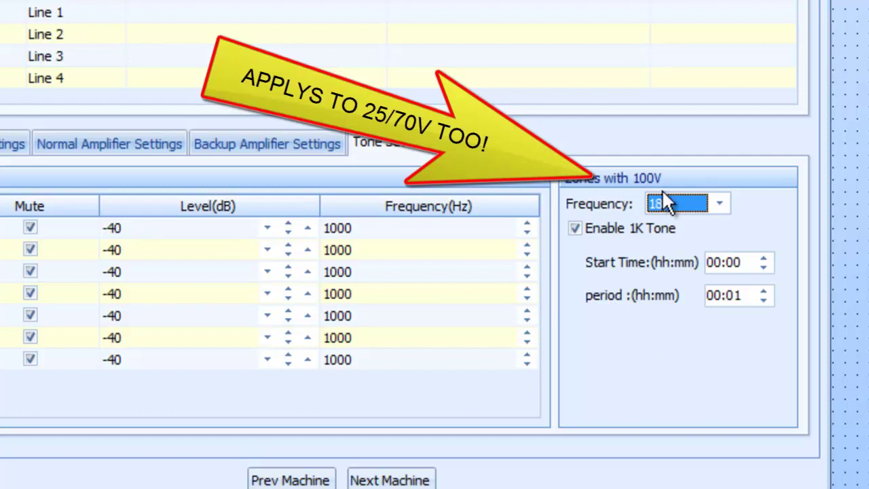
scroll(728, 208, "down", 1)
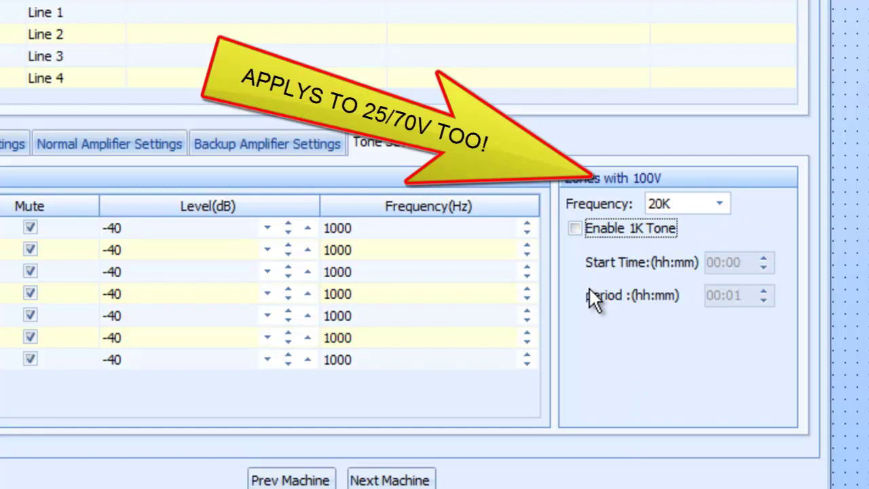
left_click(575, 228)
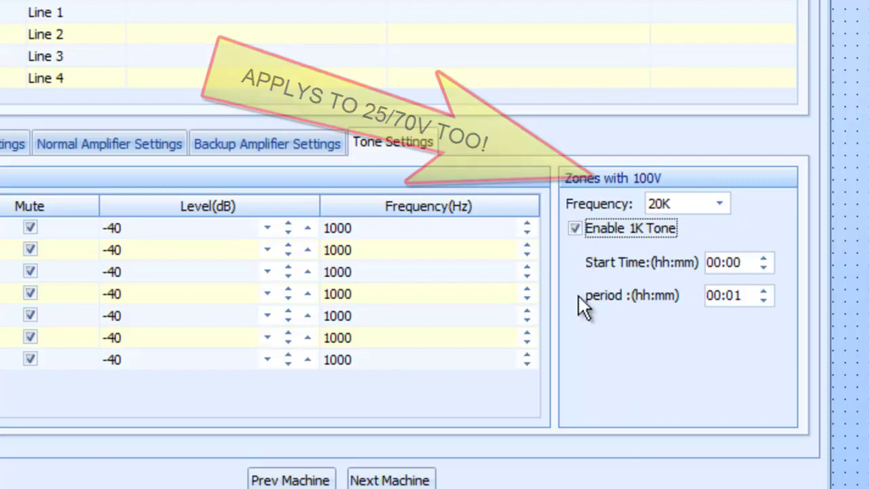
left_click(573, 228)
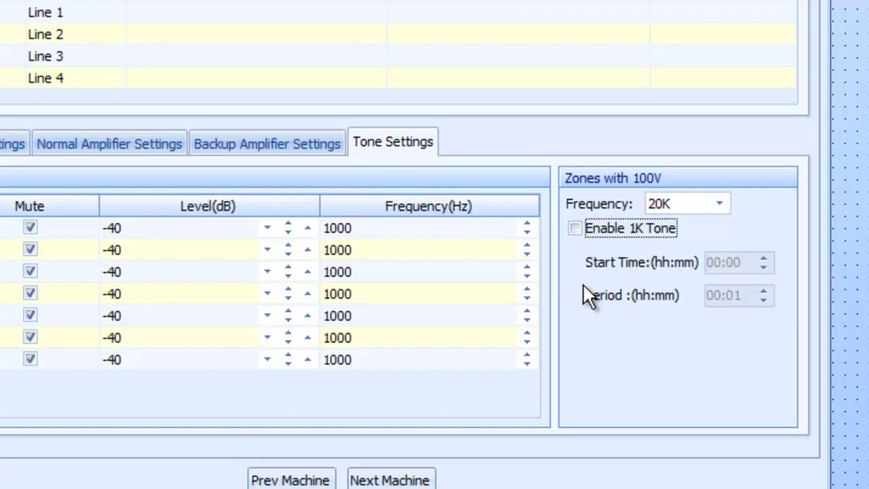
left_click(580, 225)
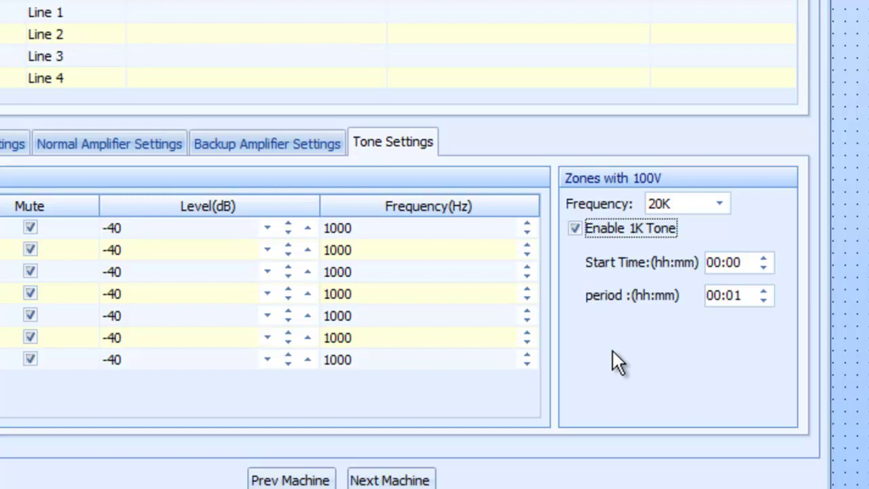
left_click(576, 228)
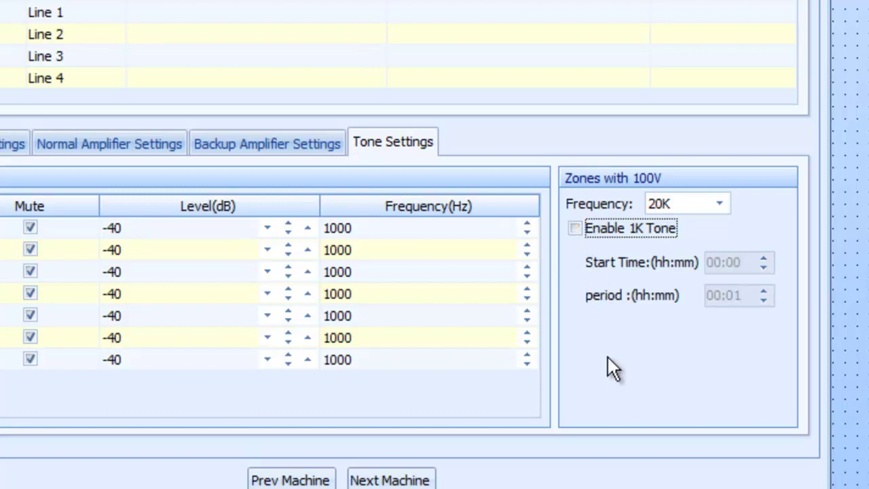
left_click(576, 230)
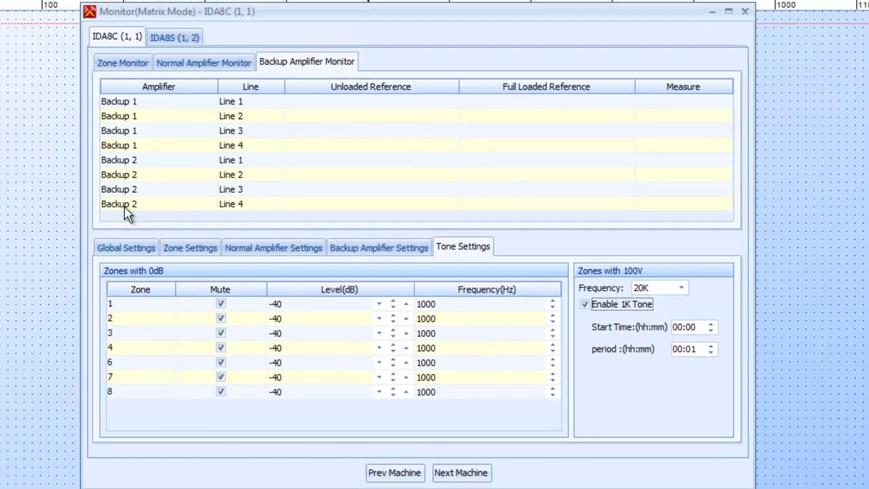
- Cycle through the Zone, Normal Amplifier and Backup Amplifier tabs, ending on Zone Monitor/Zone Settings
left_click(203, 251)
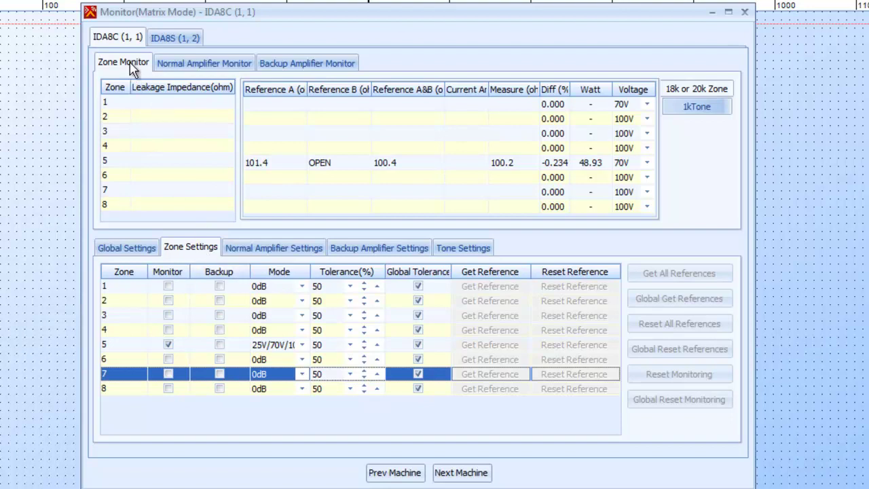
left_click(230, 249)
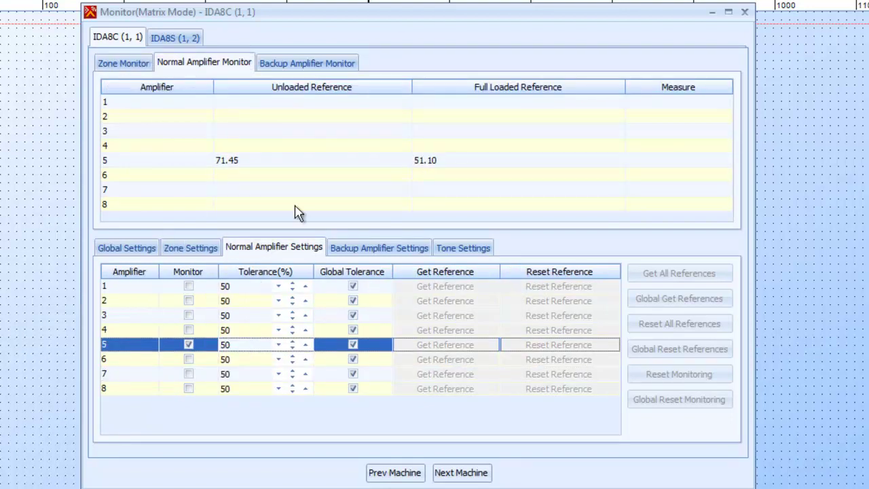
left_click(353, 250)
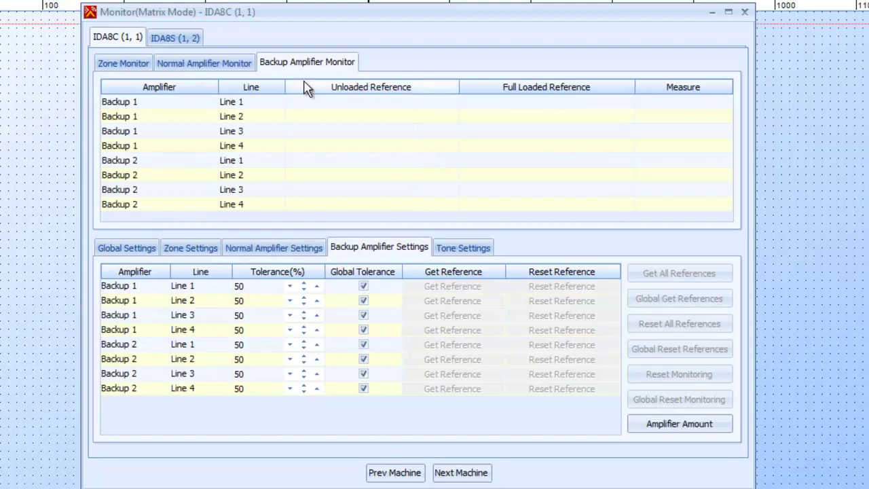
left_click(119, 64)
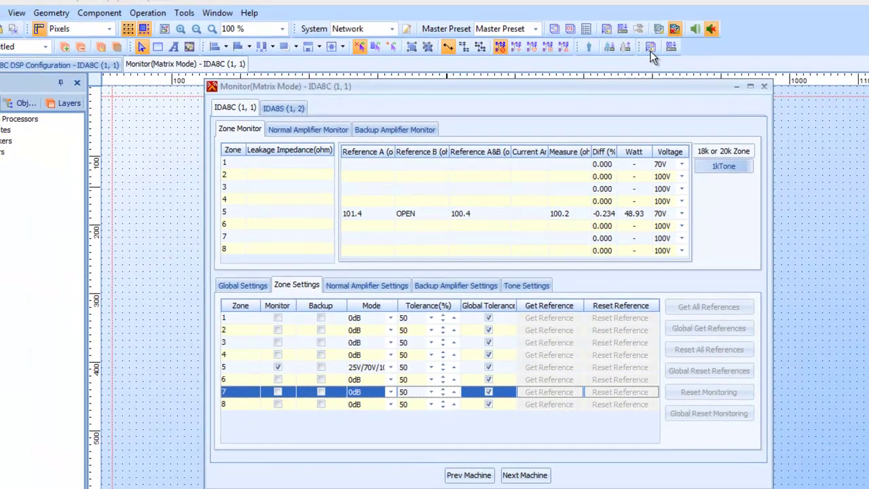
- Compile and store the configuration to the IDA8C and IDA8S, accepting audio on and going online
left_click(650, 48)
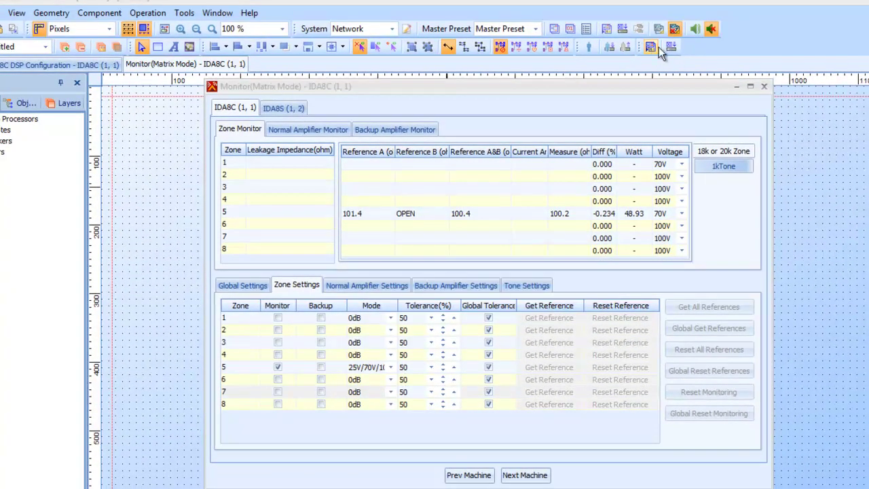
left_click(671, 46)
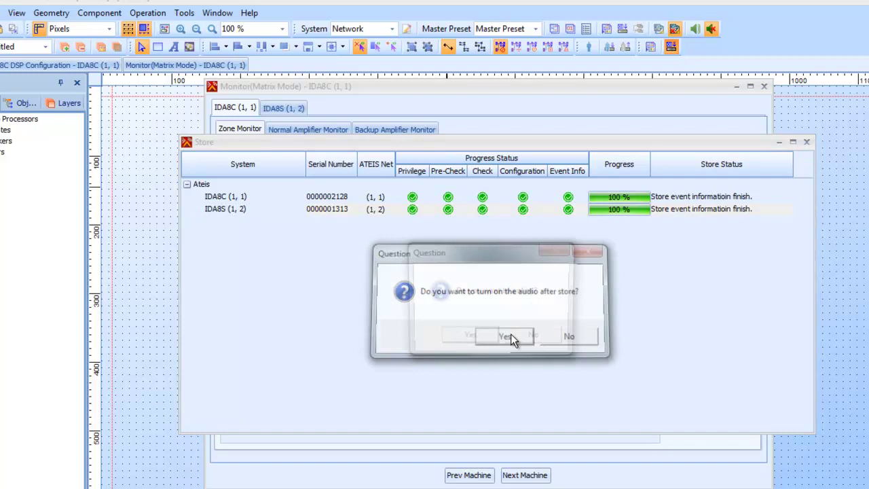
left_click(508, 337)
left_click(472, 335)
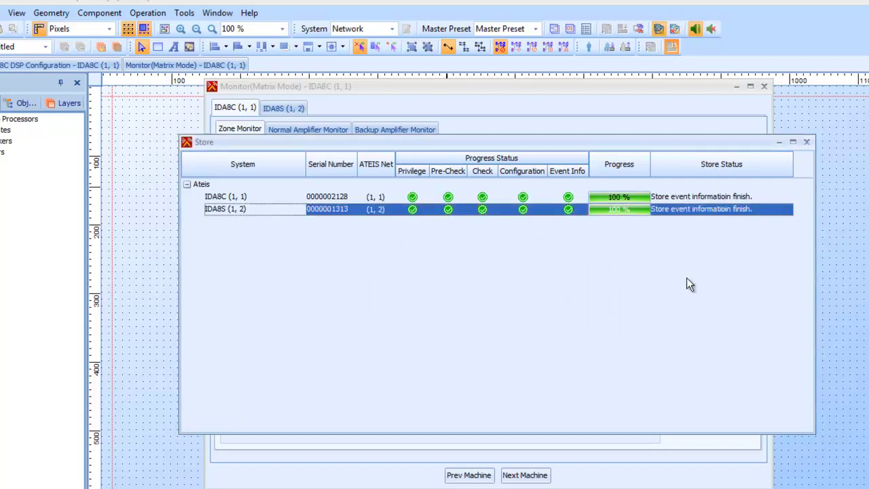
left_click(806, 141)
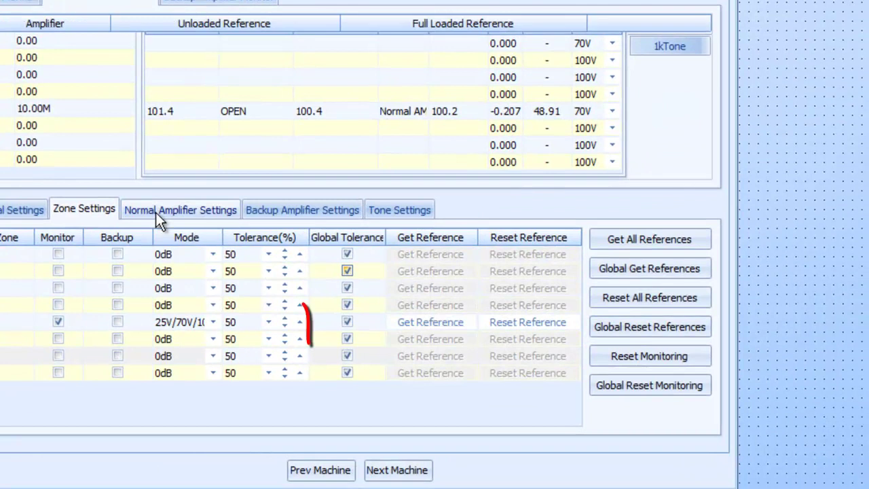
left_click(156, 212)
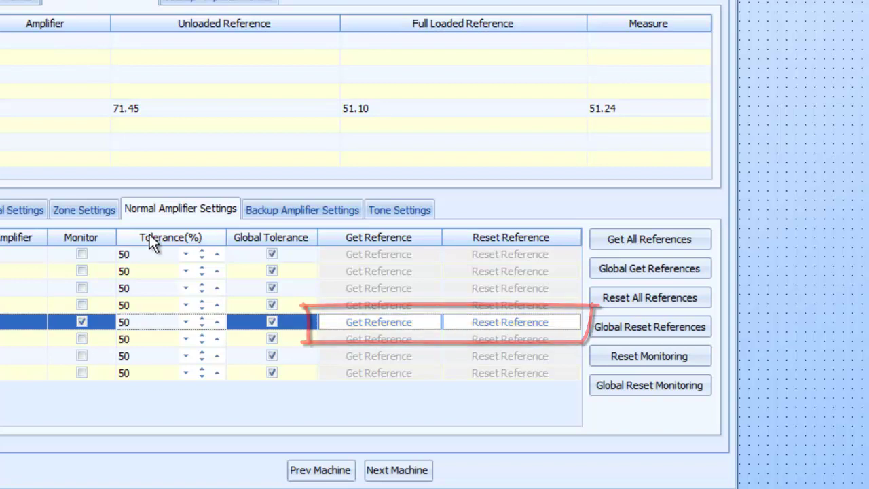
left_click(90, 213)
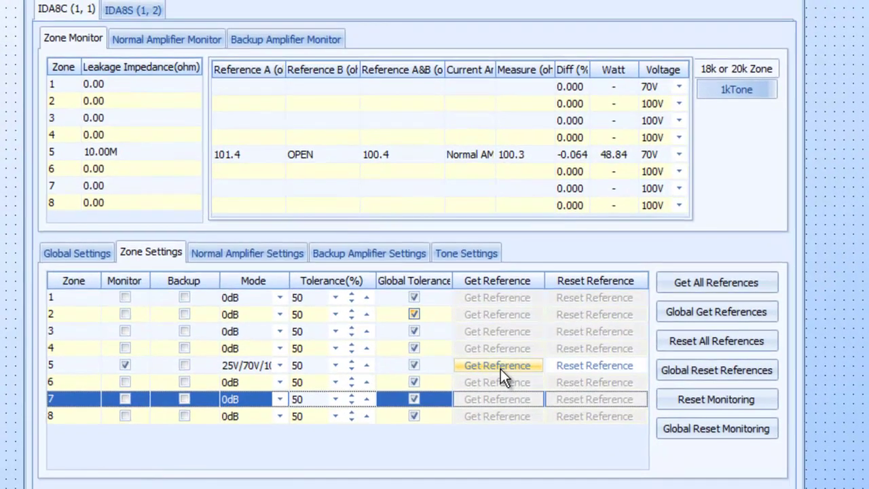
- Re-take zone 5's reference to 100.9 (A) and 100.2 (A&B), checking the 1K tone settings
left_click(511, 365)
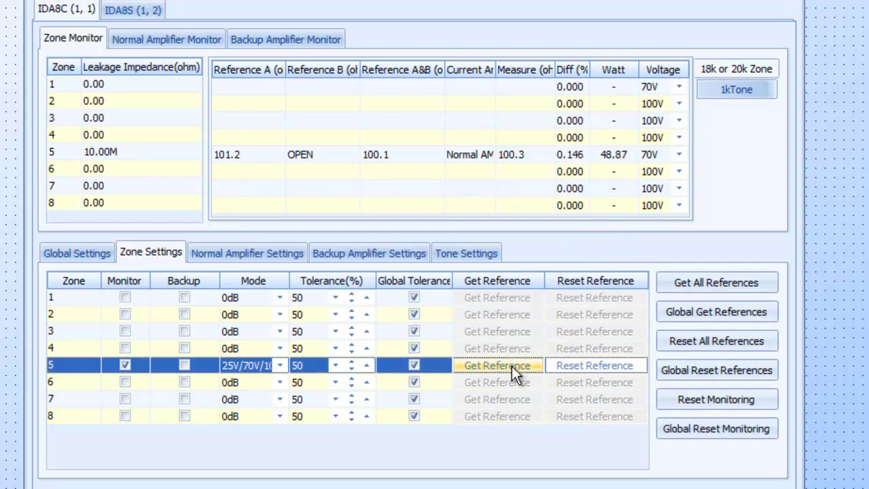
left_click(513, 364)
left_click(468, 253)
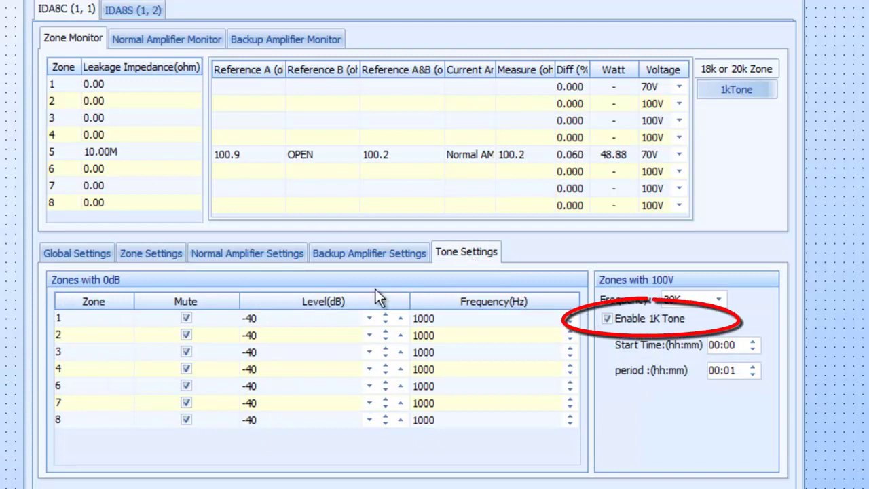
left_click(144, 251)
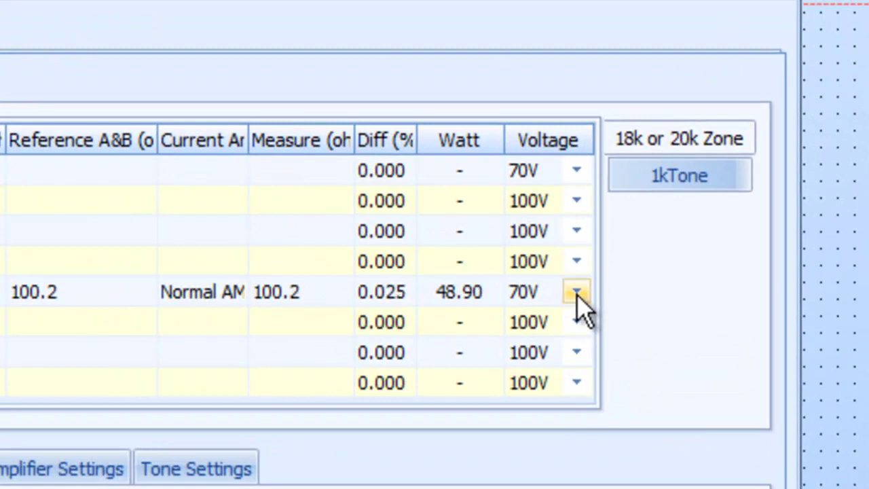
left_click(576, 292)
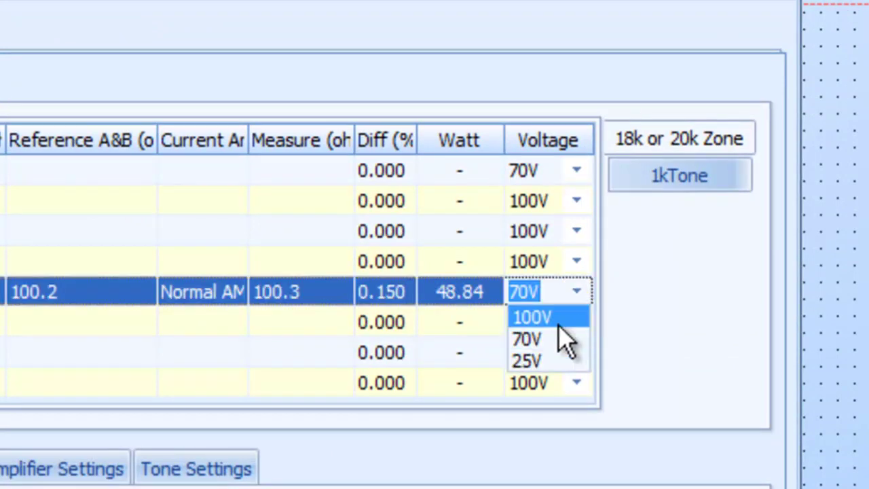
left_click(558, 317)
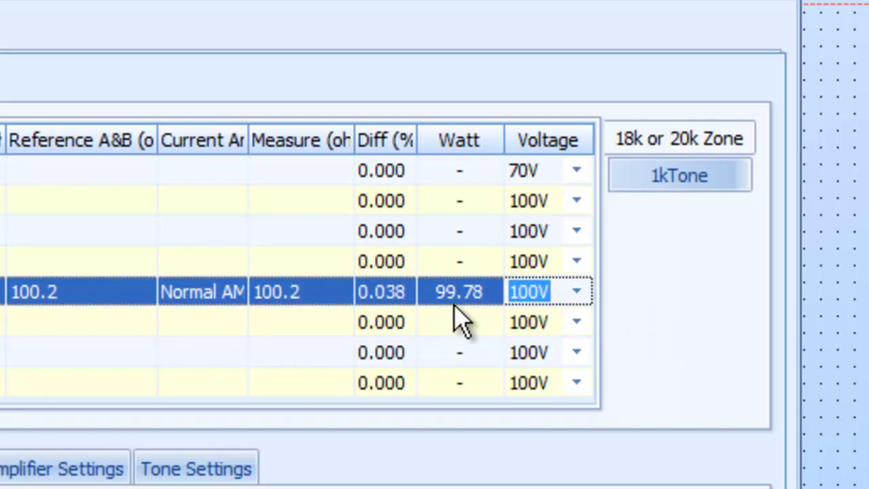
left_click(576, 292)
left_click(548, 362)
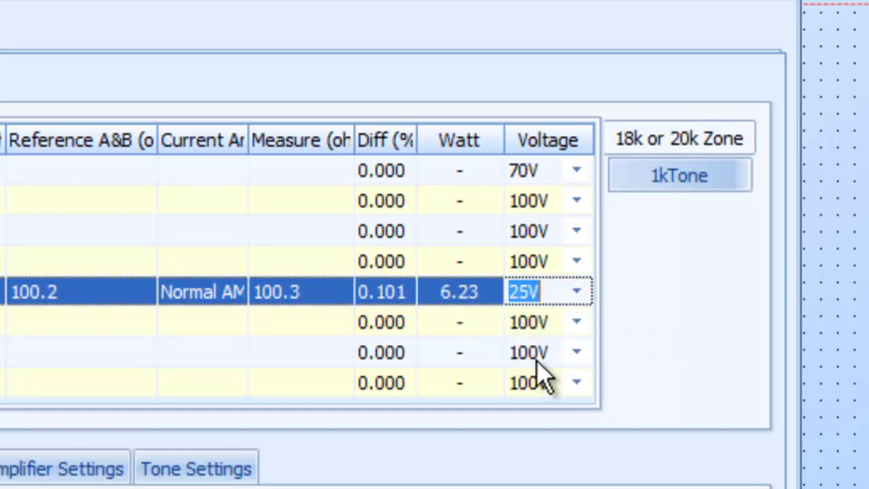
left_click(576, 292)
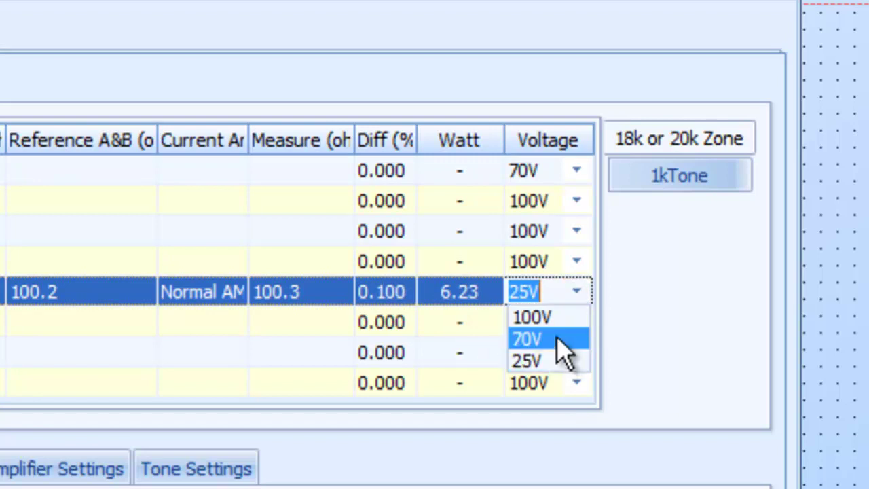
left_click(557, 338)
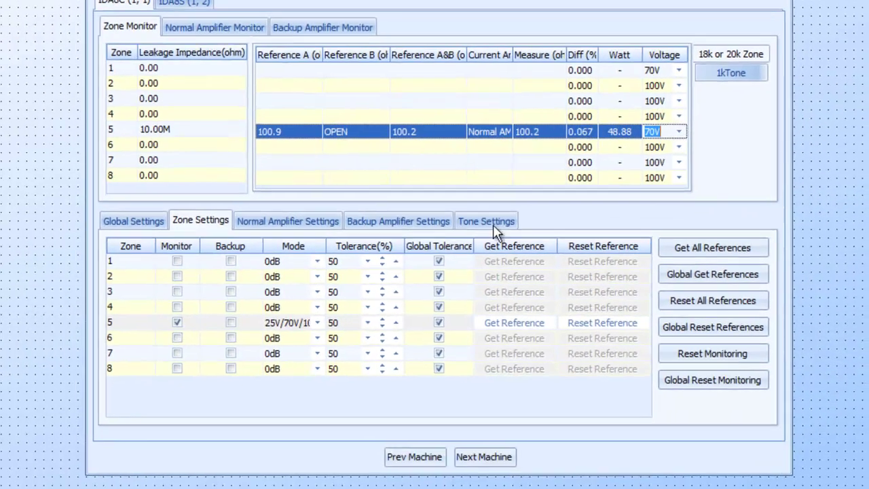
- Capture amplifier 5's references: 72.35 unloaded and 51.22 full-loaded, measuring 51.26
left_click(211, 34)
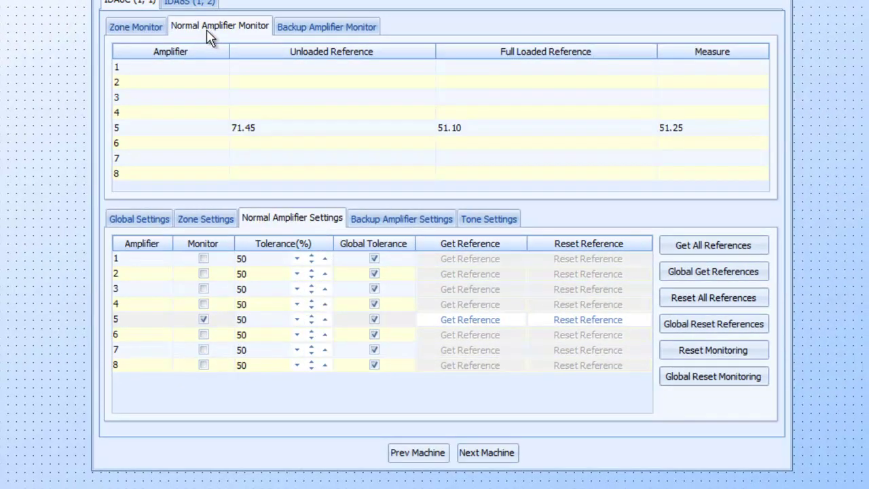
left_click(468, 324)
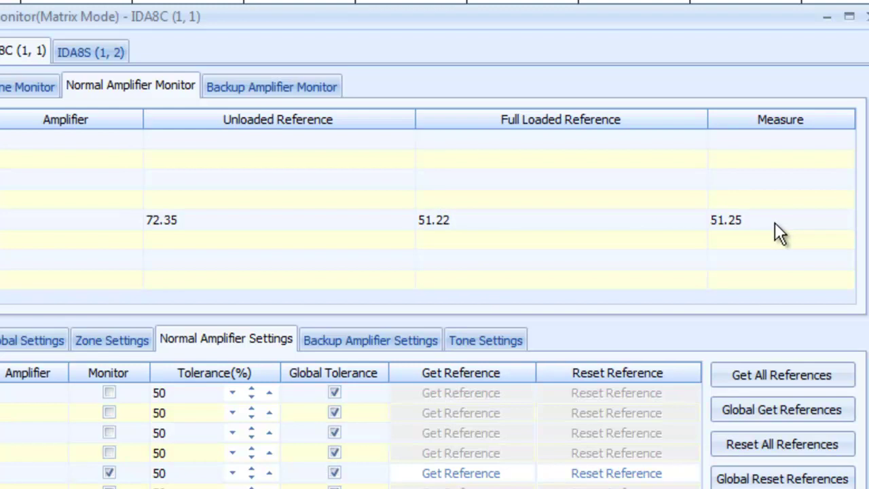
left_click(109, 472)
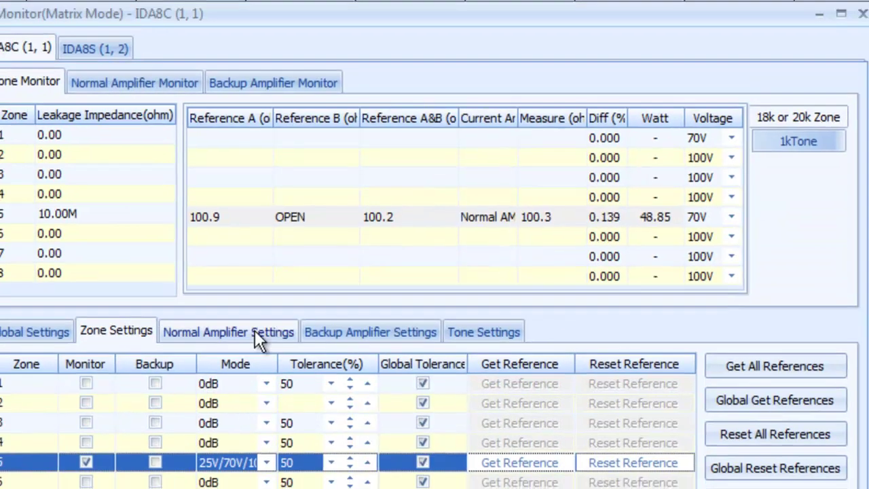
left_click(255, 337)
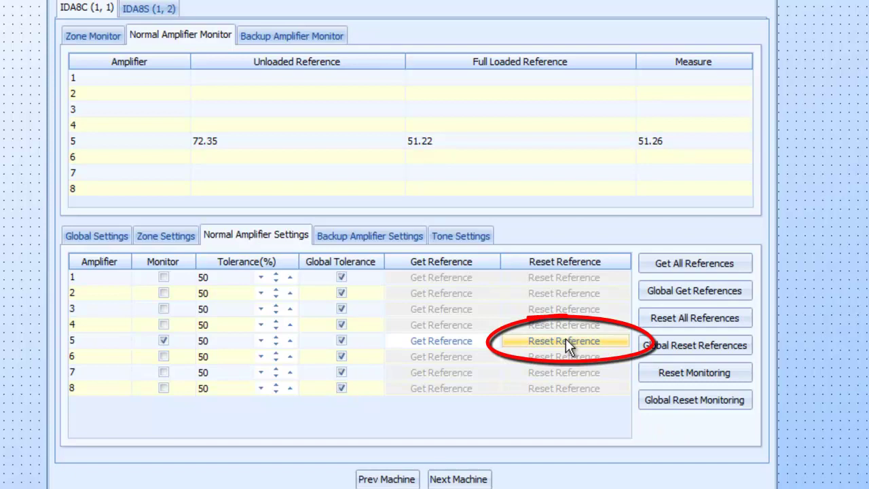
- Reset zone 5's stored reference and take a fresh one reading 100.1, OPEN, 100.1
left_click(102, 37)
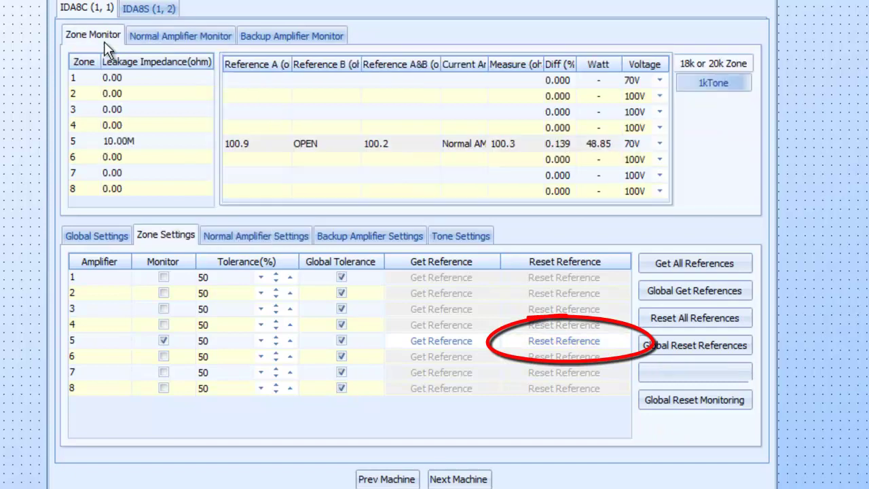
left_click(571, 339)
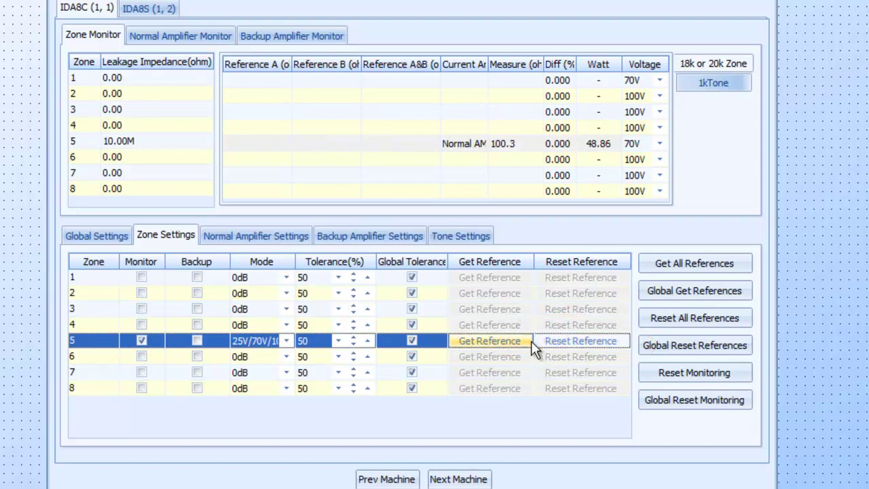
left_click(490, 342)
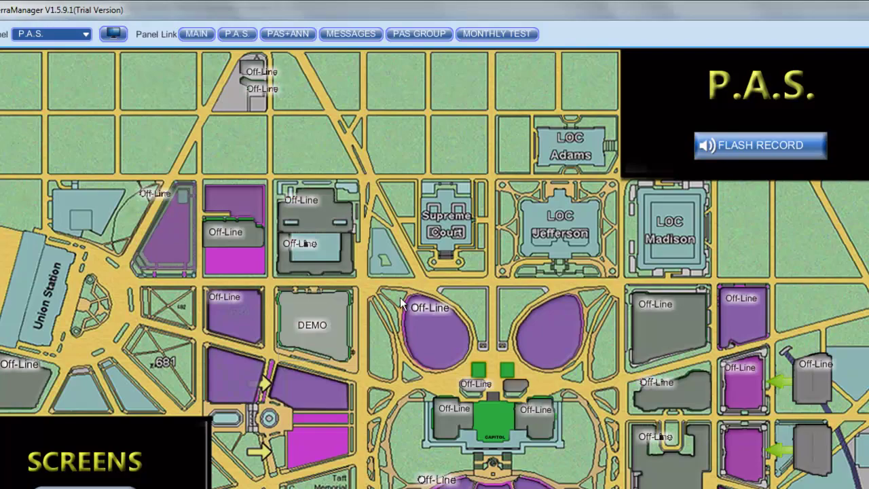
- Bring up TerraManager's Monitor window lower over the P.A.S. campus map, with an empty fault list
left_click(115, 35)
left_click_drag(549, 106, 554, 123)
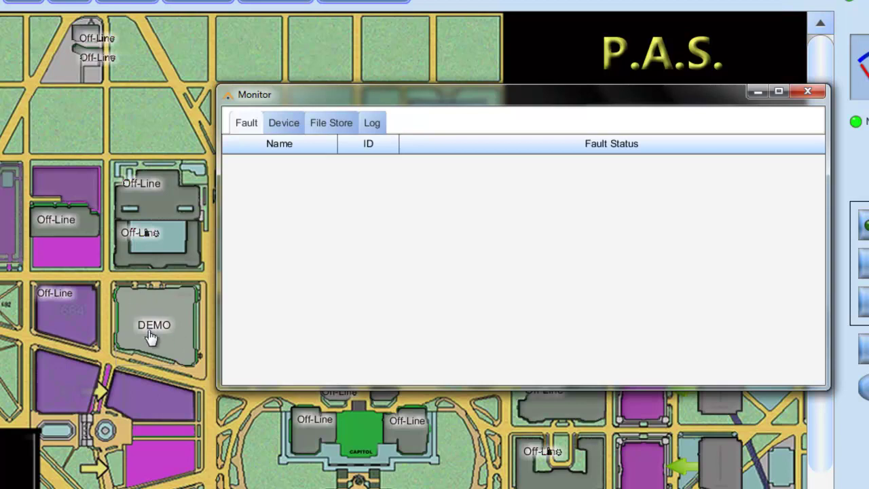
- Select the DEMO site block on the TerraManager map
left_click(188, 350)
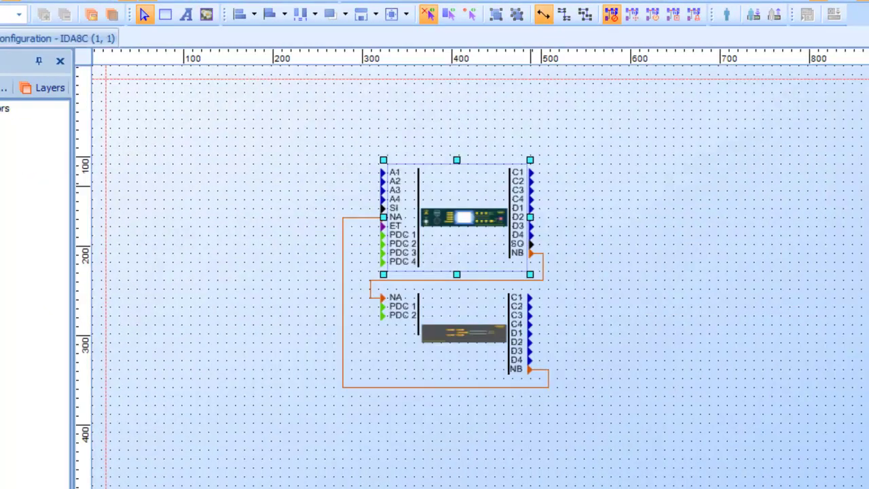
- Open the IDA8C's Monitor dialog on the Normal Amplifier Monitor readings for amplifier 5
right_click(495, 182)
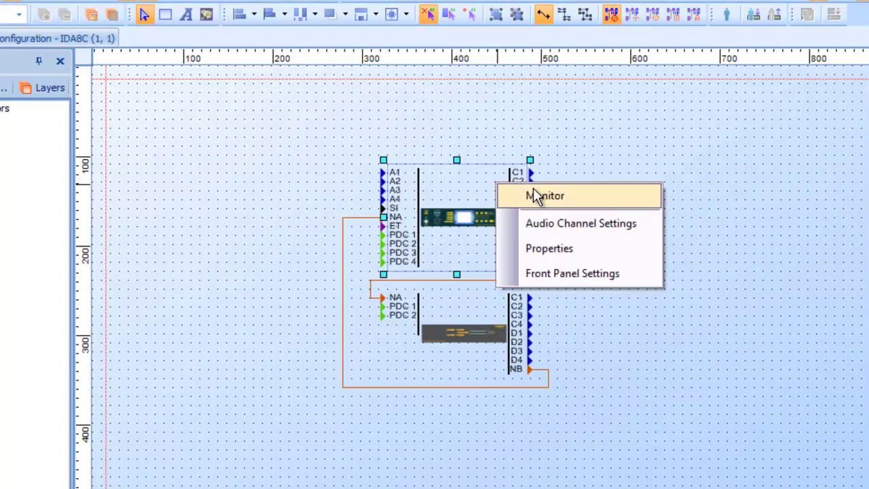
left_click(532, 189)
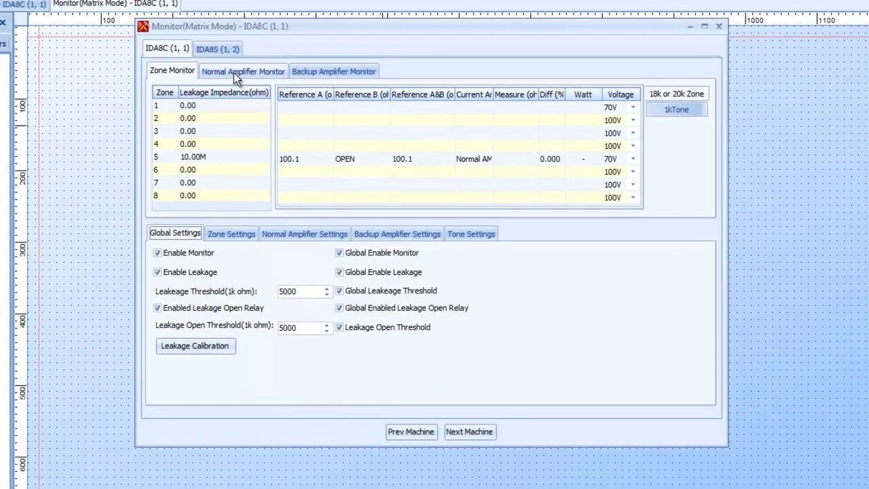
left_click(272, 92)
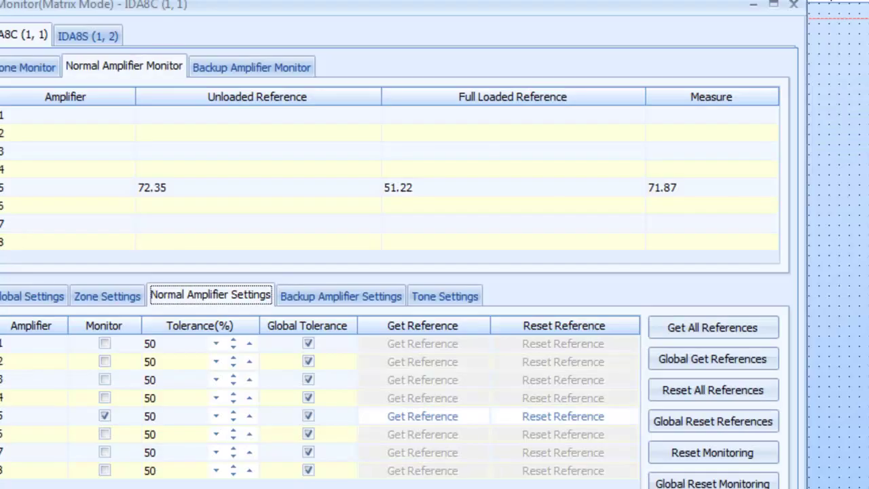
- Check zone 5's Measure cell on the Zone Monitor tab, which reads OPEN
left_click(30, 67)
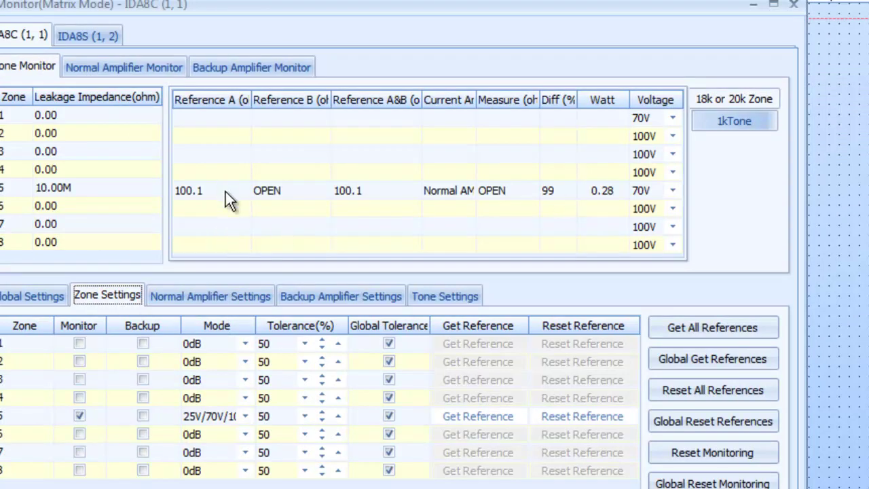
left_click(514, 195)
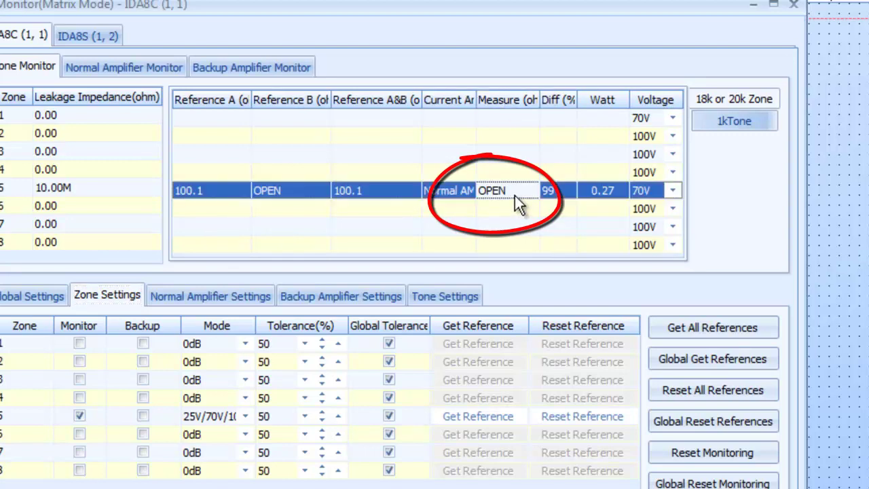
double_click(514, 195)
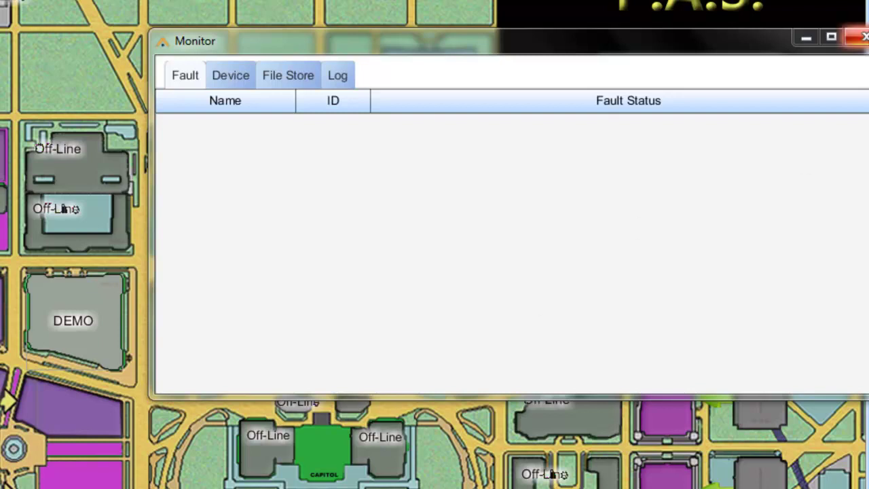
- Close TerraManager's fault Monitor window once the Zone 5 Line A Open fault clears
left_click(863, 36)
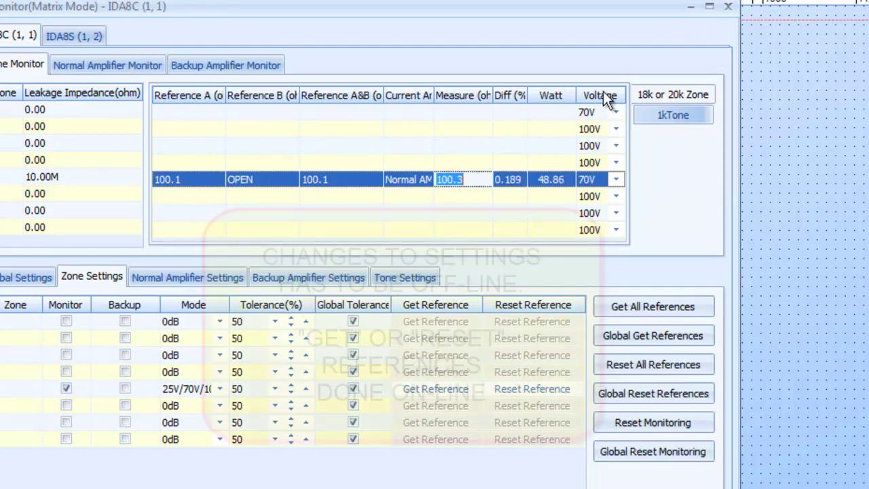
- Review the Global Settings and Zone Settings for zone 5, now steady at 100.3 ohms
left_click(20, 276)
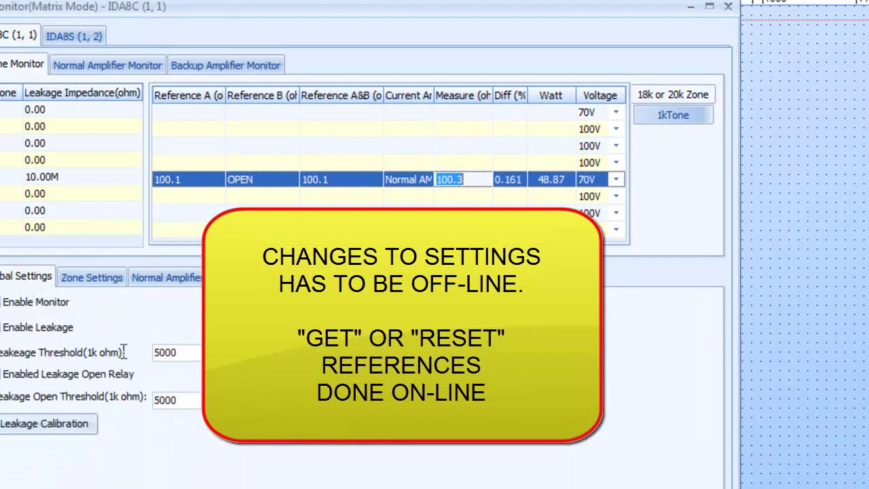
left_click(93, 276)
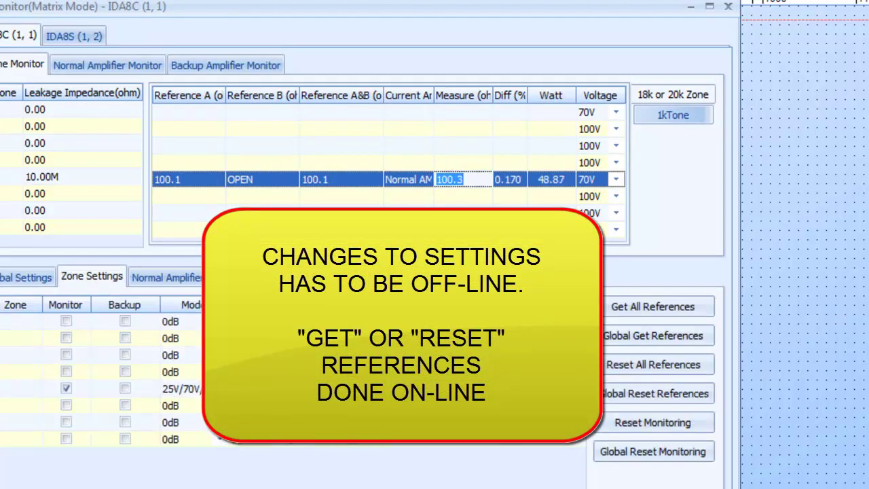